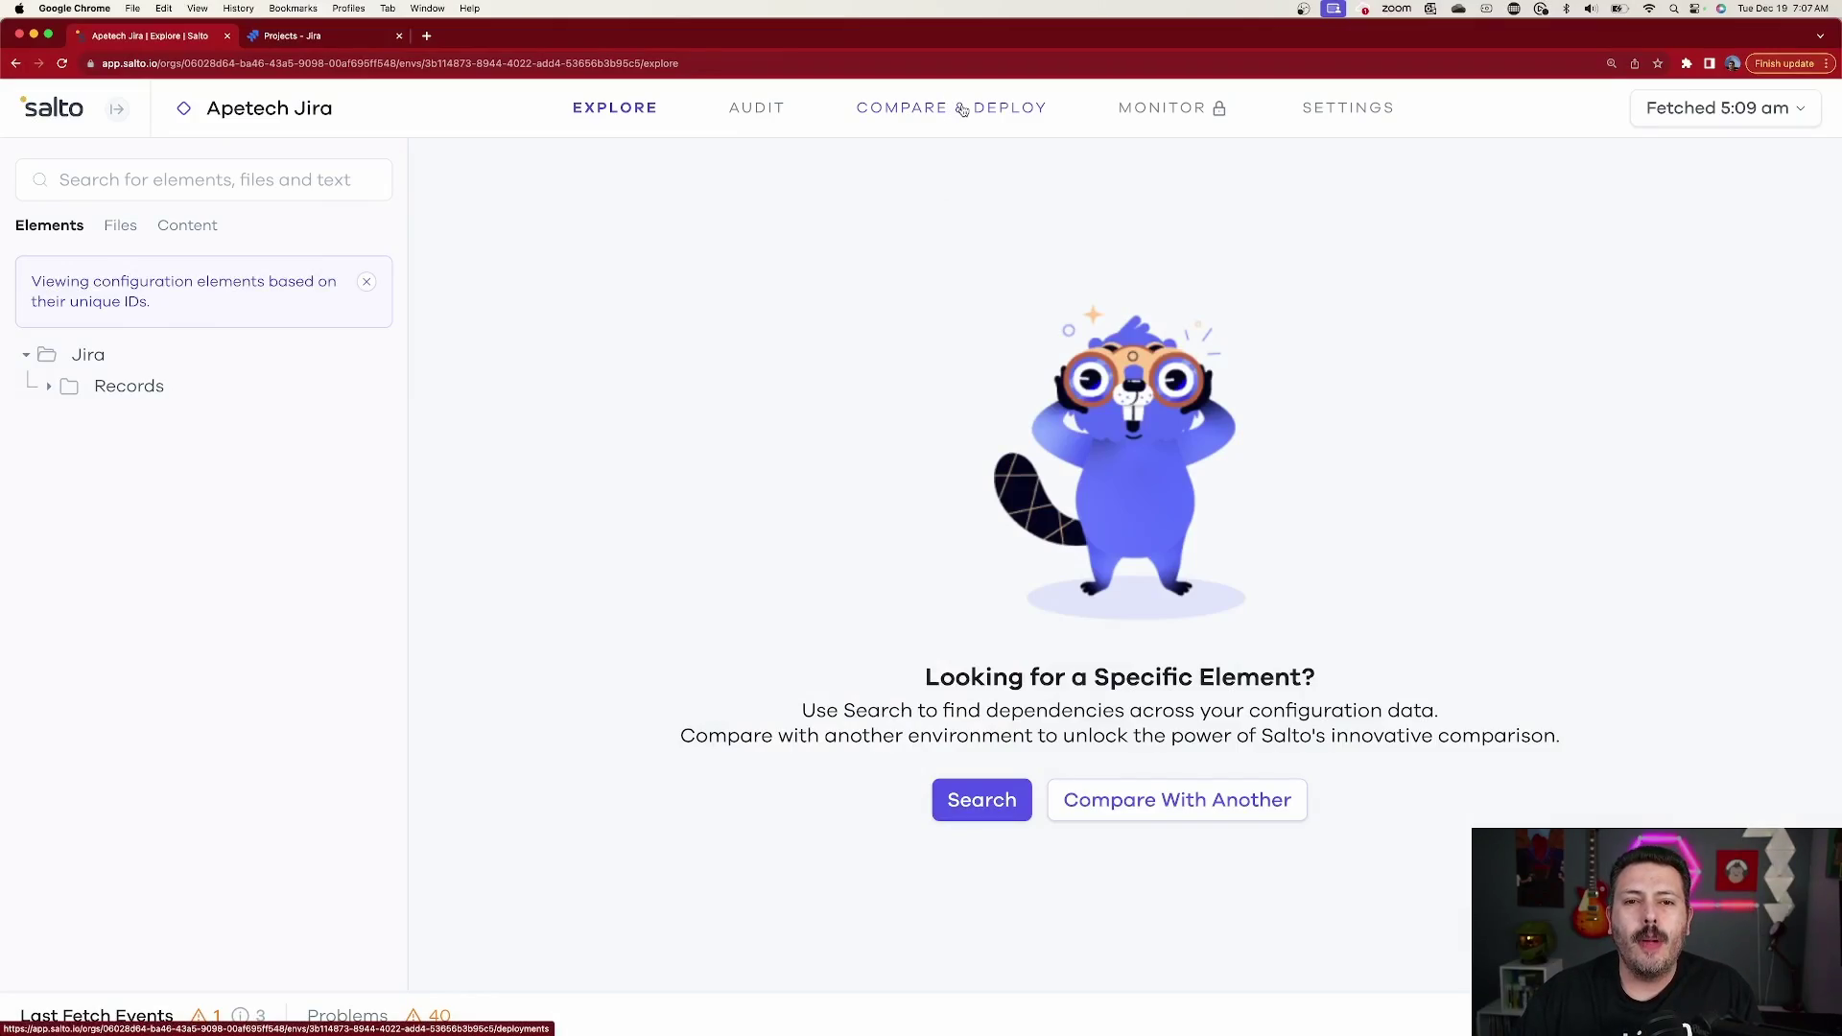
Step: Create the 'Cherry Pick Jira Project 1' deployment from source Apetech Jira to target Sandbox Jira
left_click(962, 110)
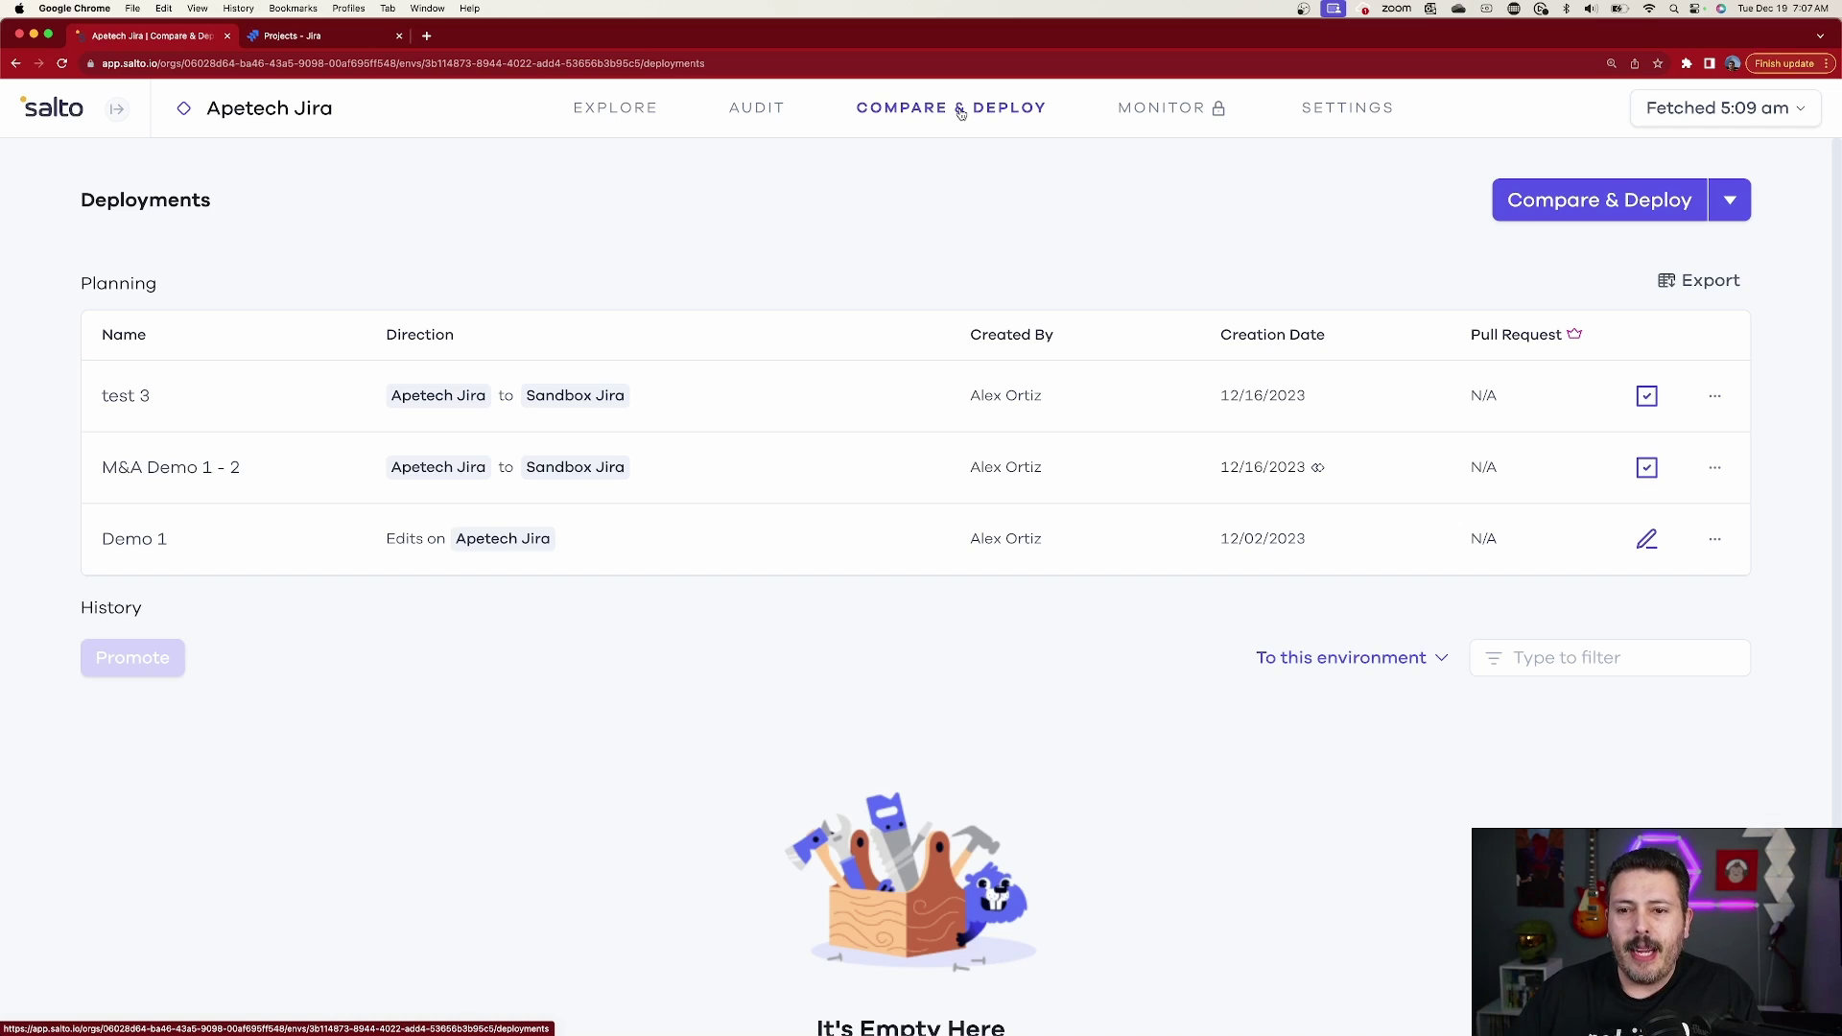
left_click(1573, 201)
left_click(841, 447)
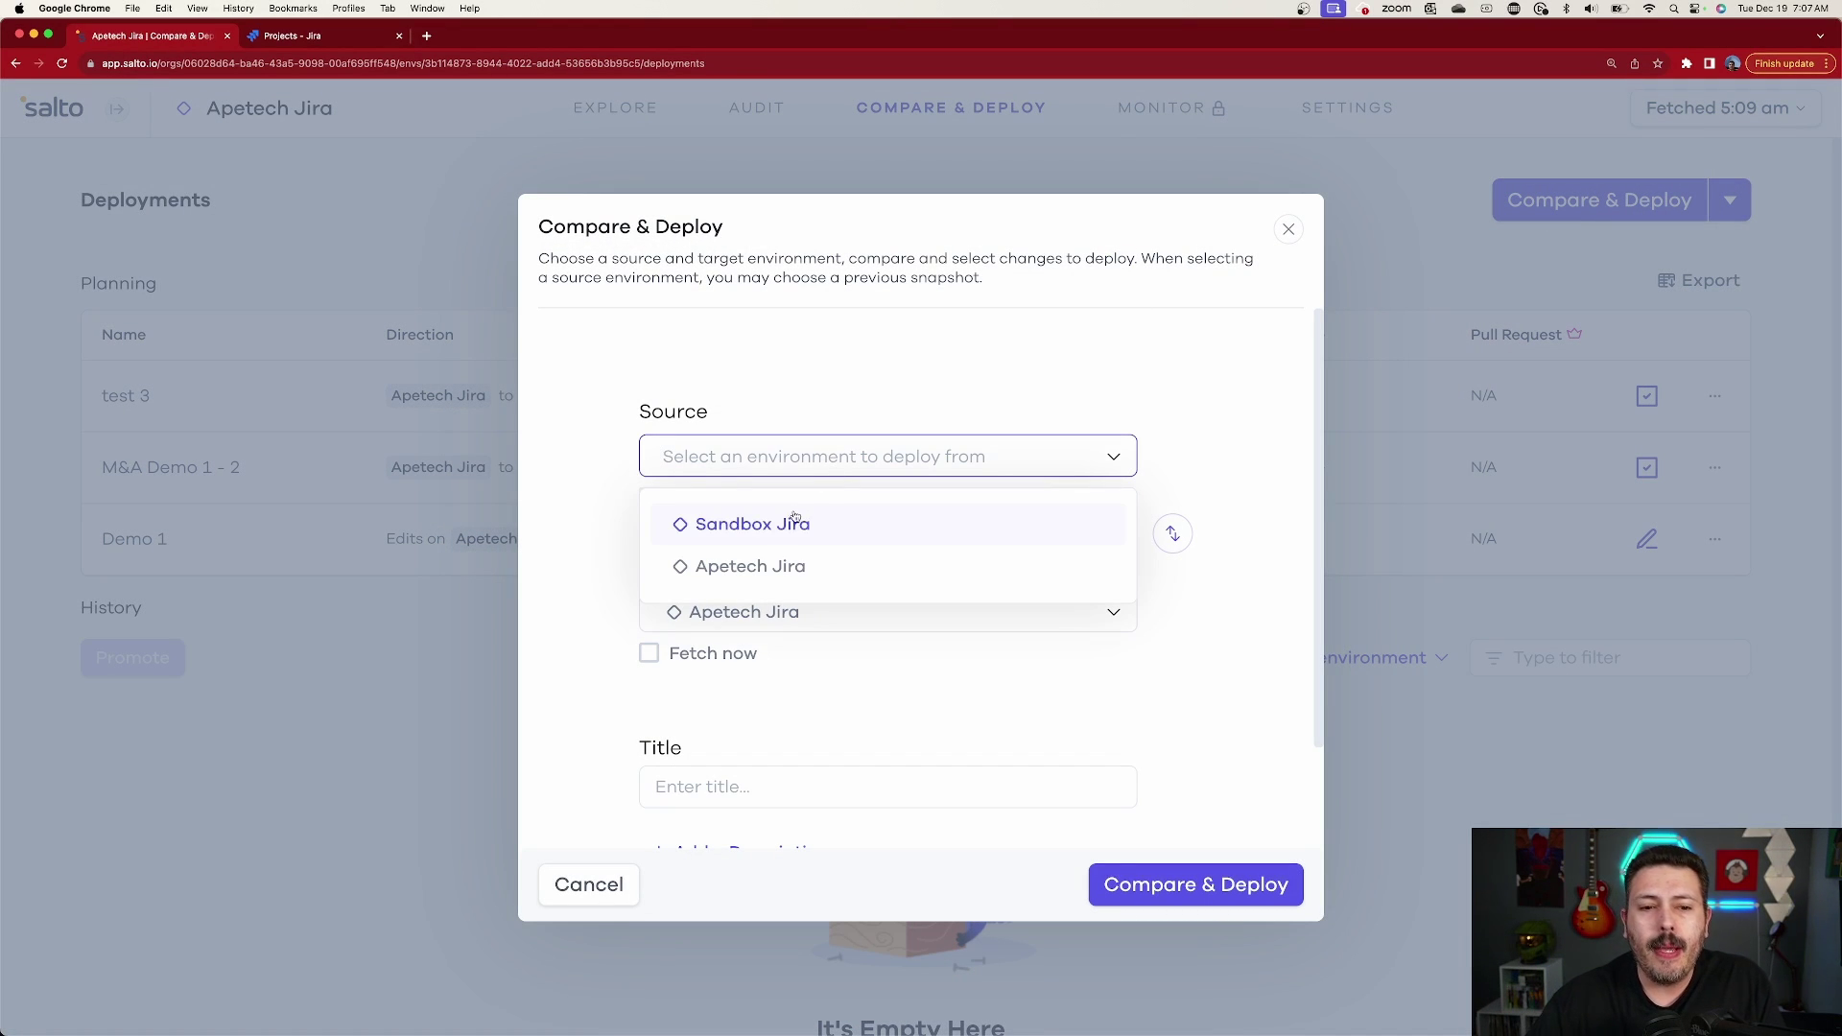
left_click(766, 567)
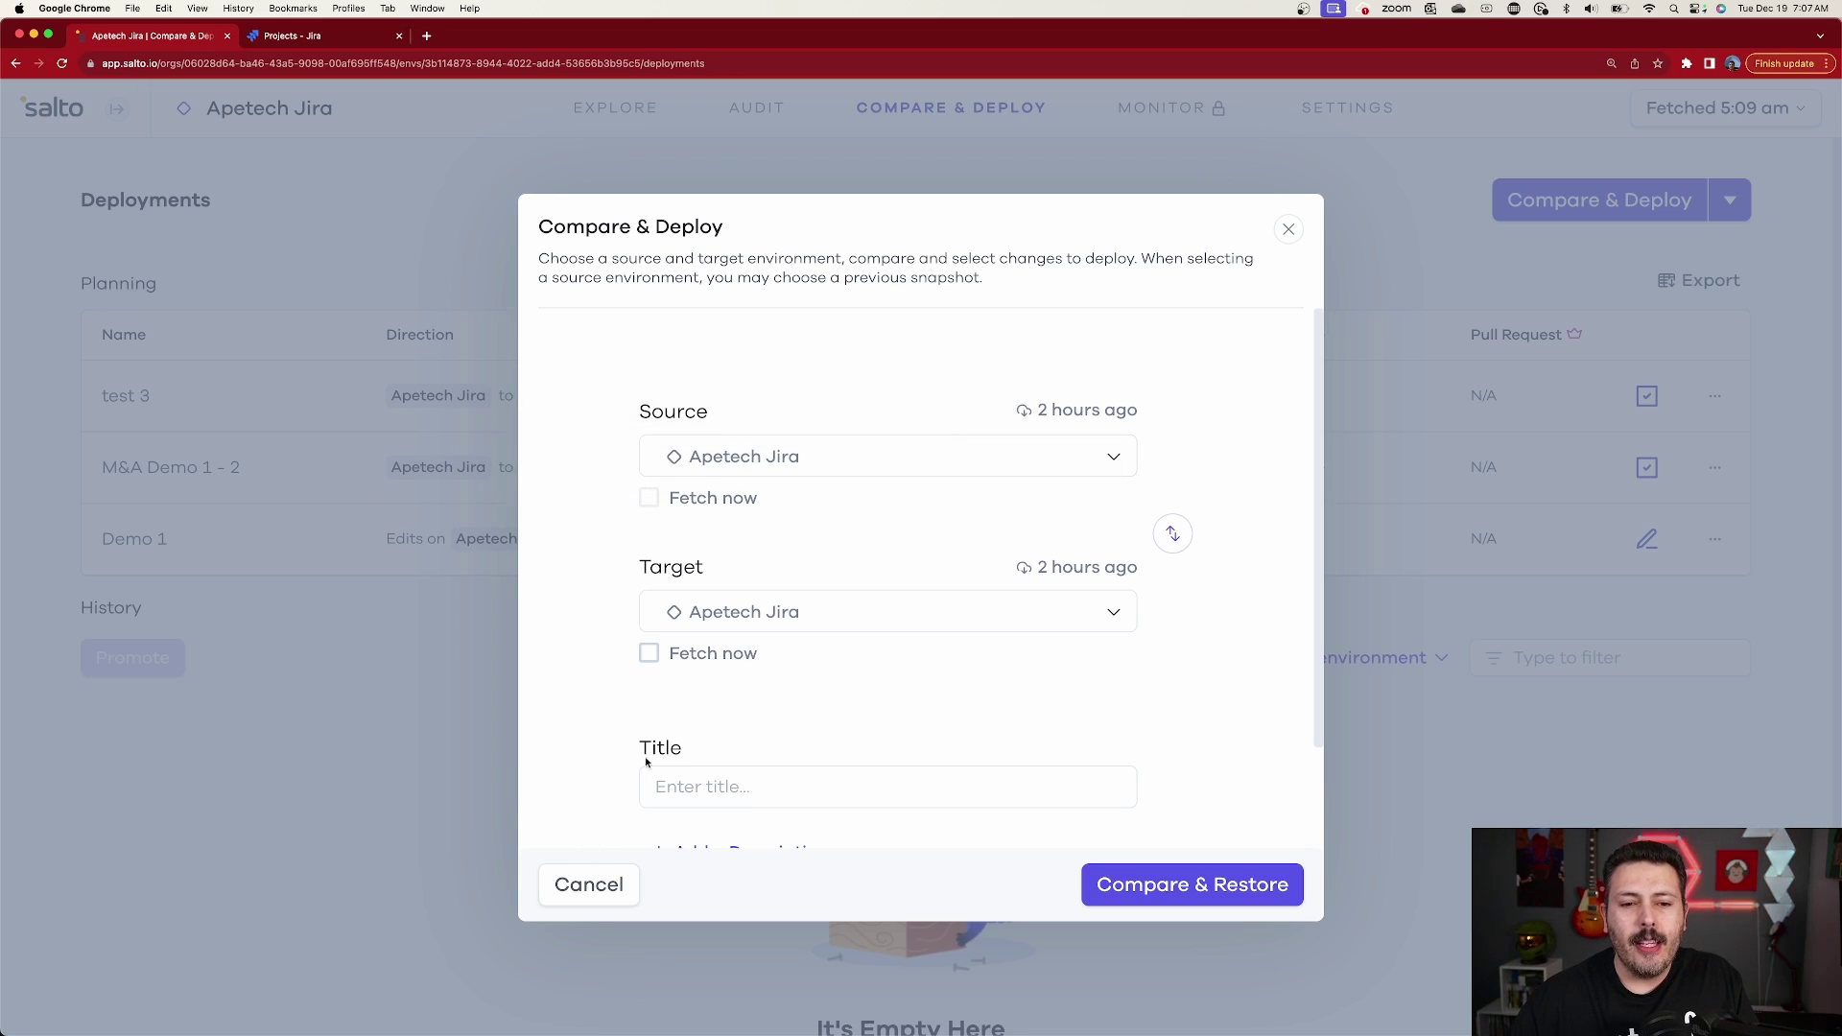
left_click(863, 625)
left_click(830, 674)
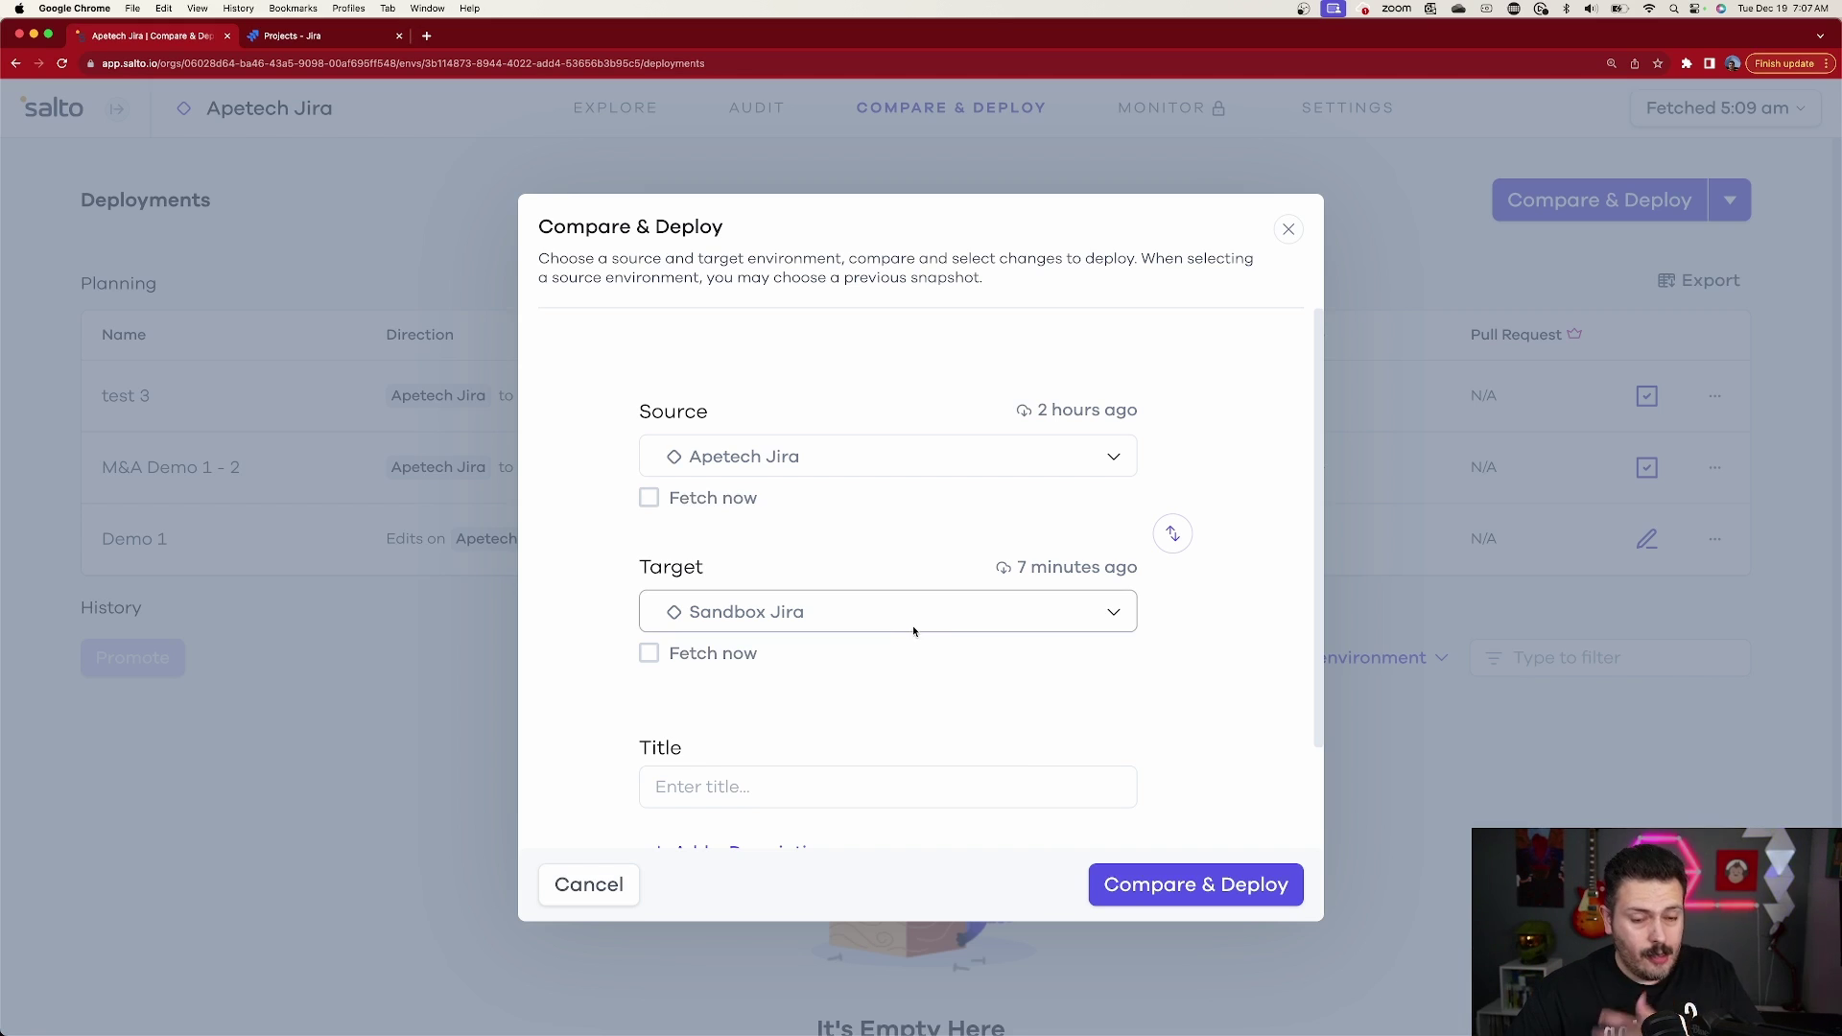
scroll(798, 611, "down", 2)
left_click(750, 662)
type("Cherry Pick Jira Project 1")
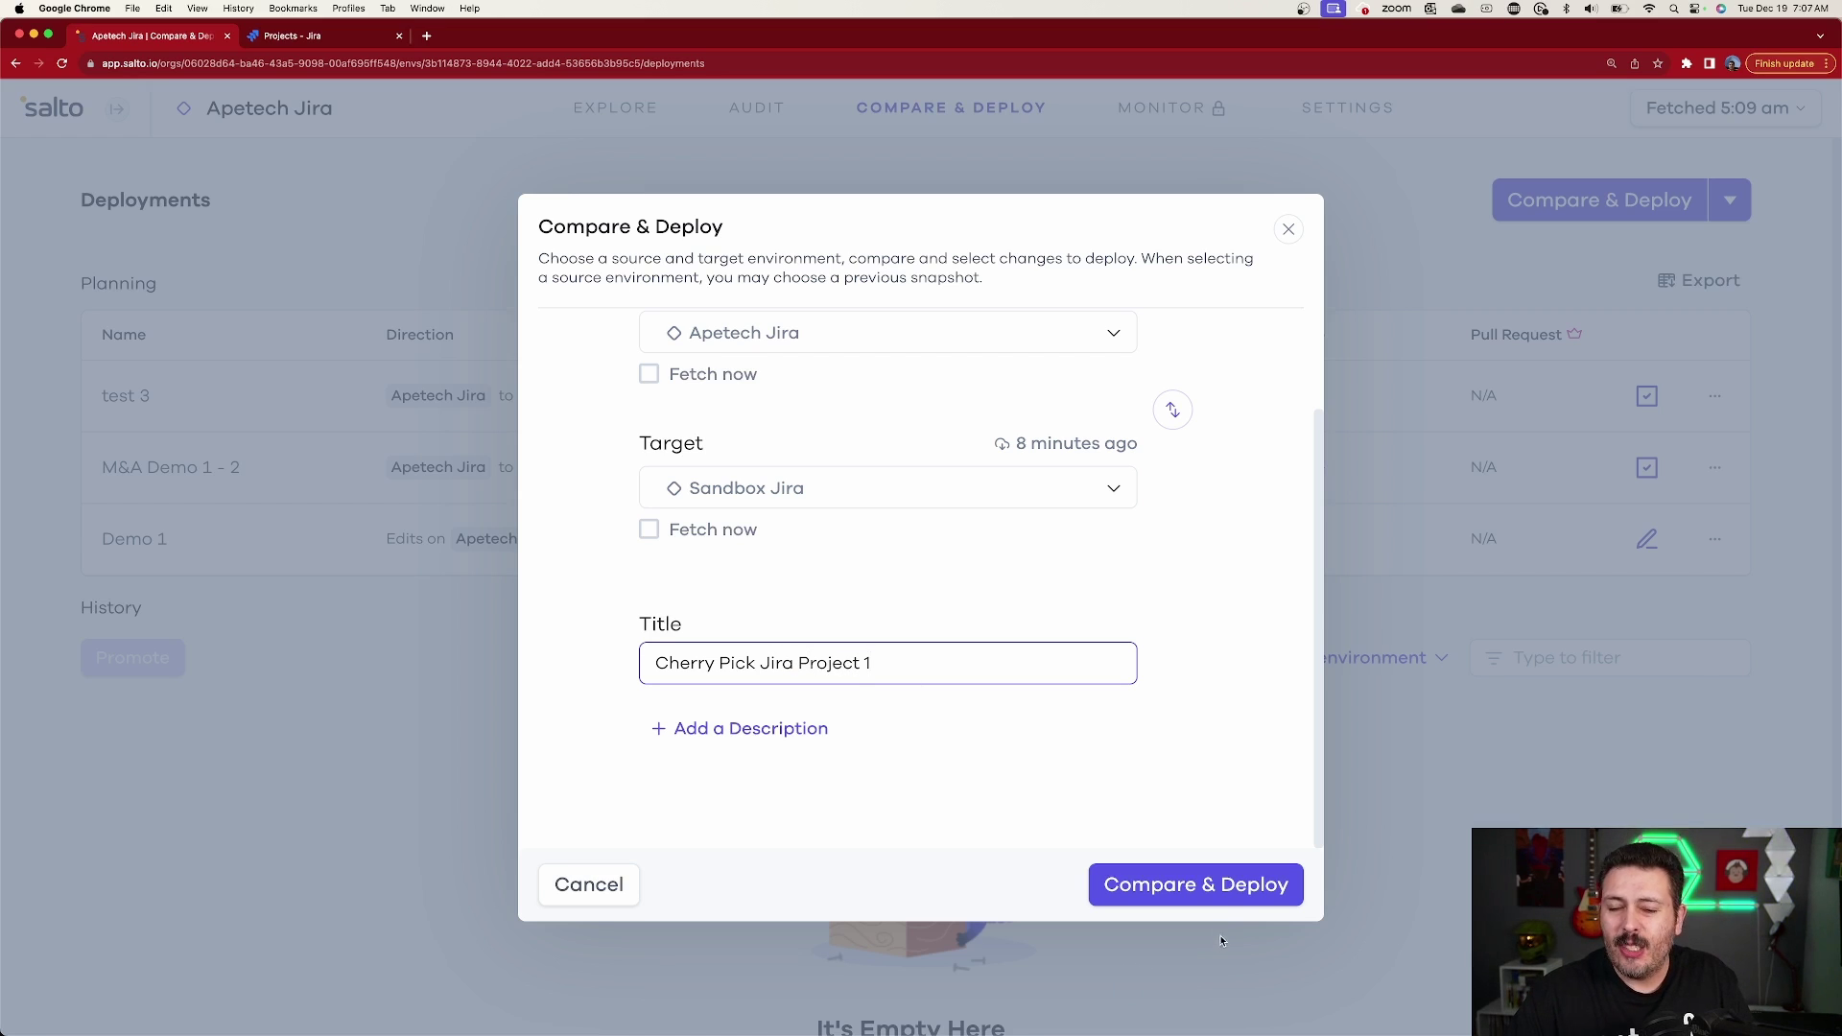
left_click(1194, 883)
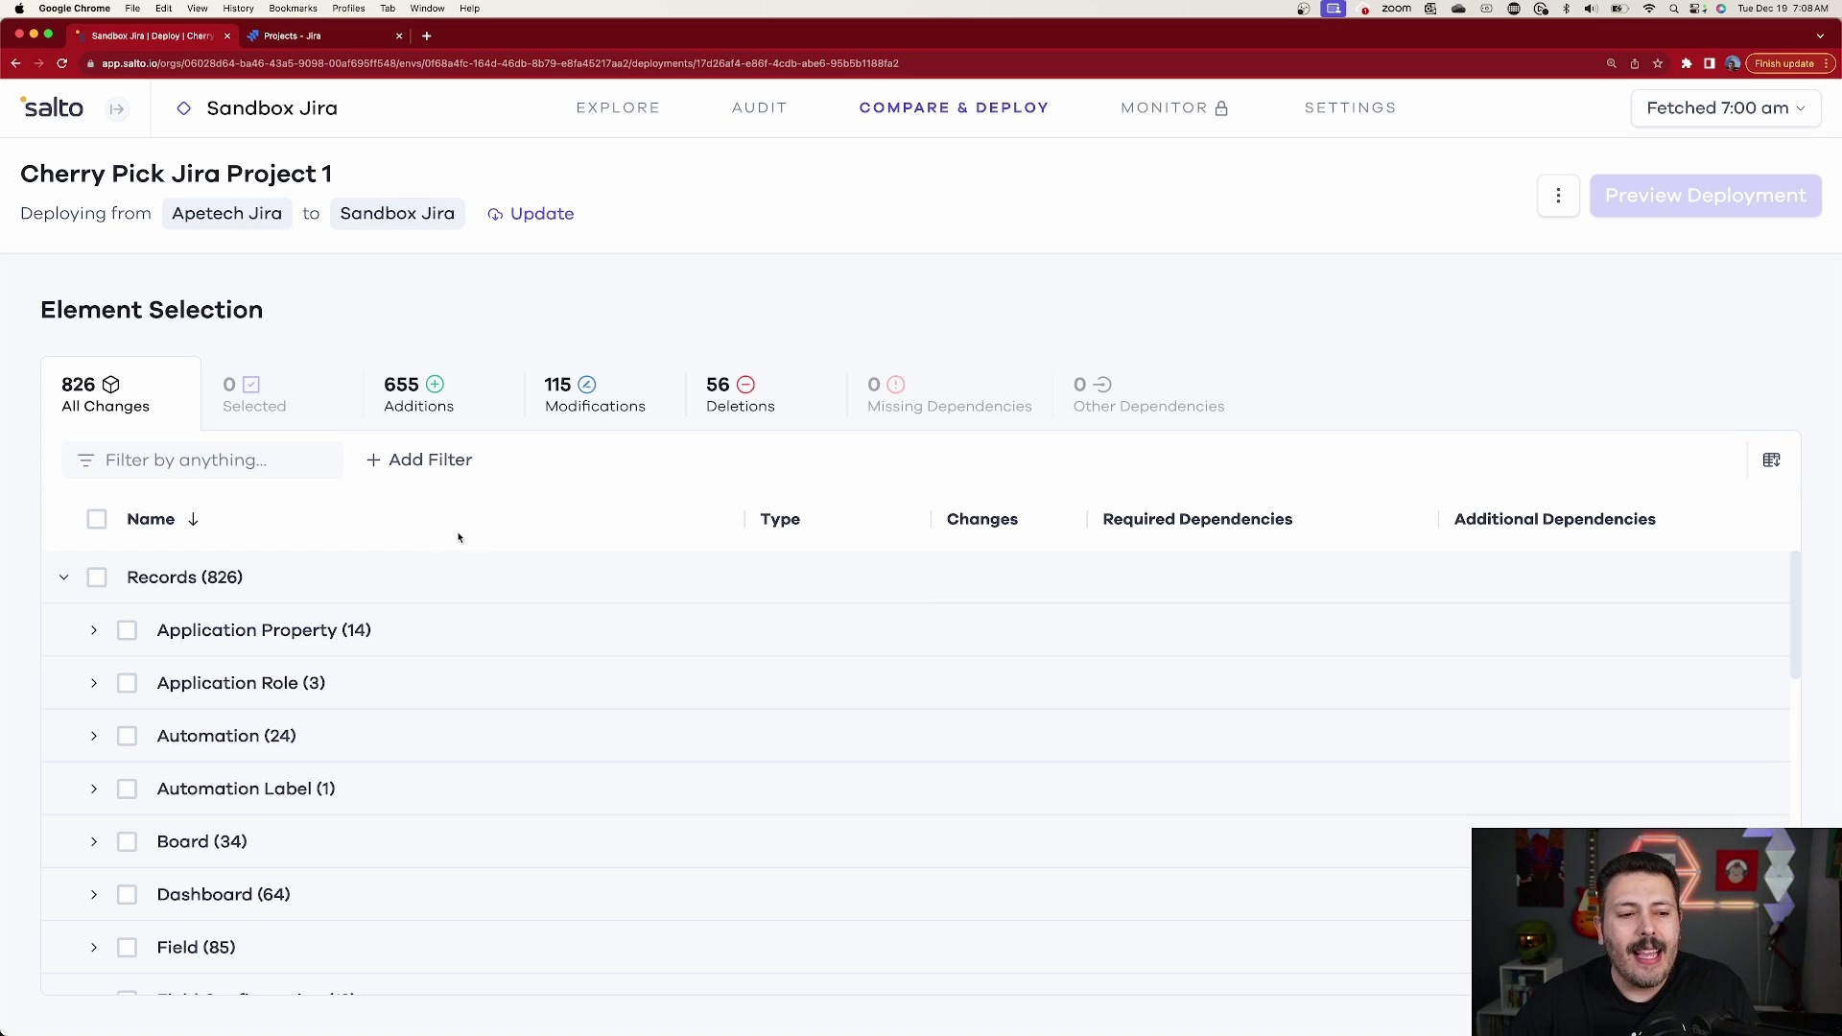
Step: Expand the Automation (24) group of changes to inspect it, then collapse it again
left_click(94, 736)
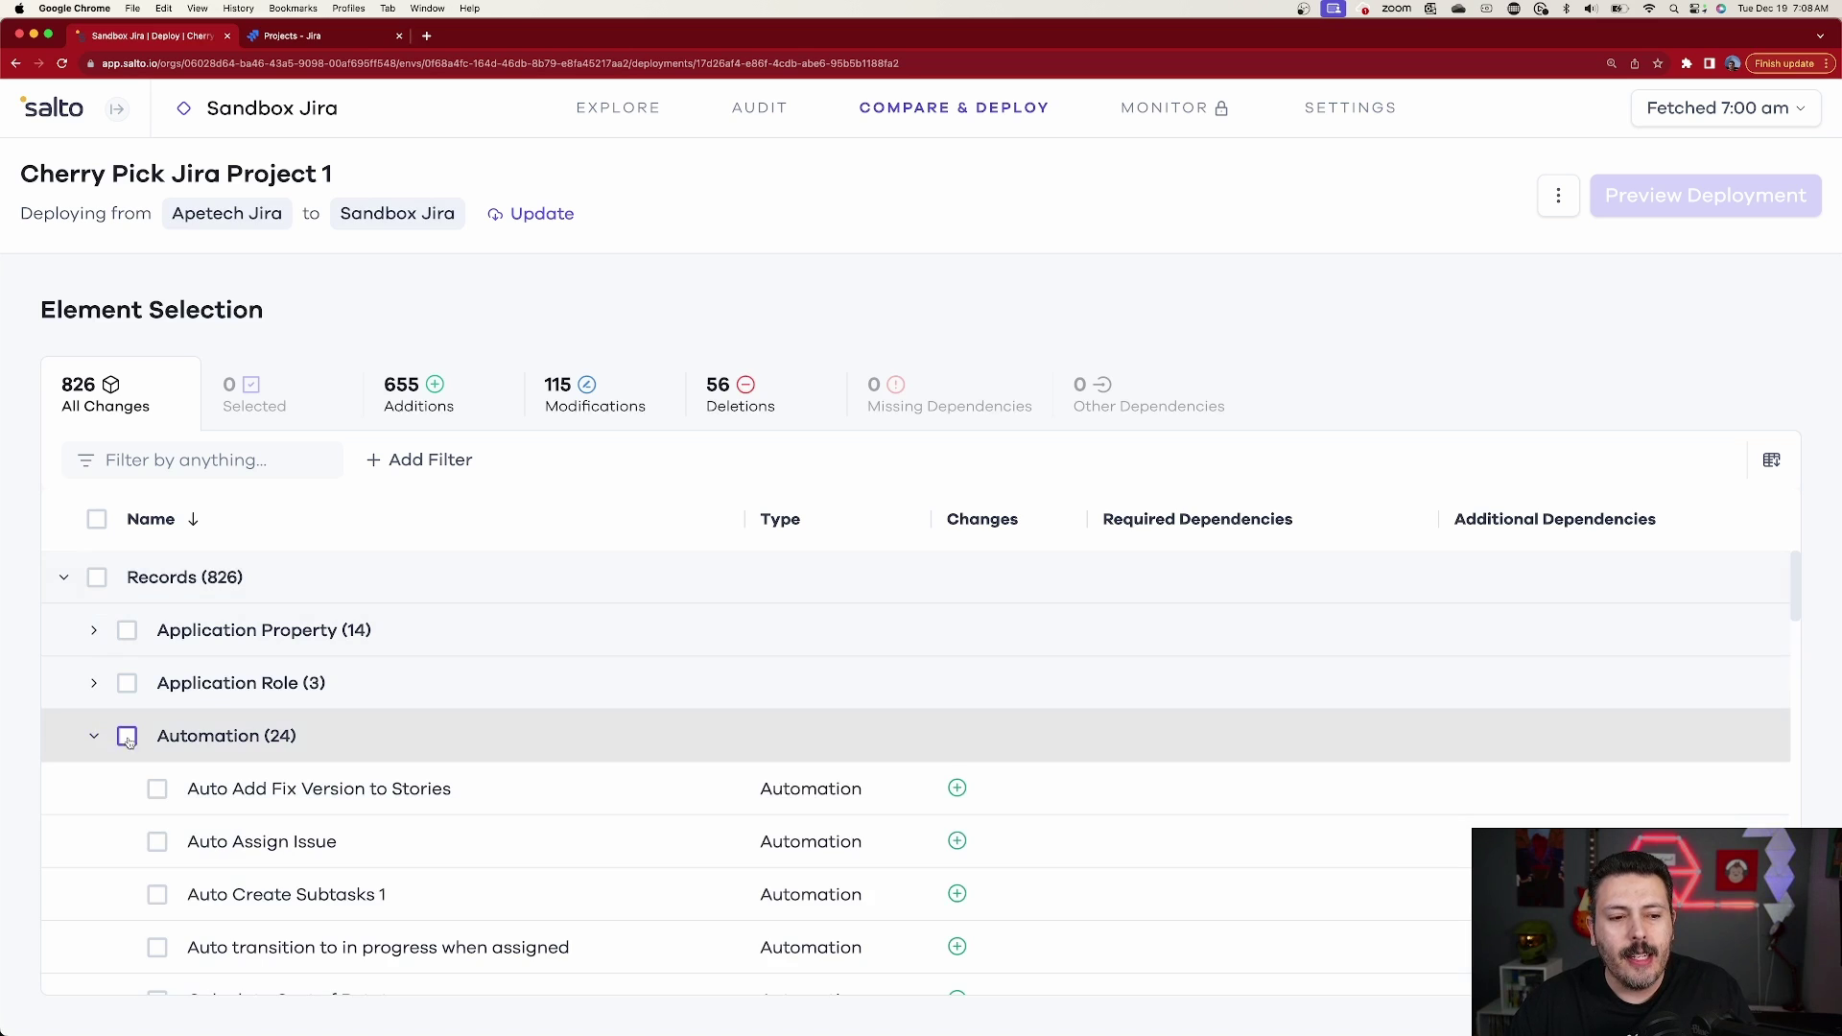
scroll(197, 756, "down", 2)
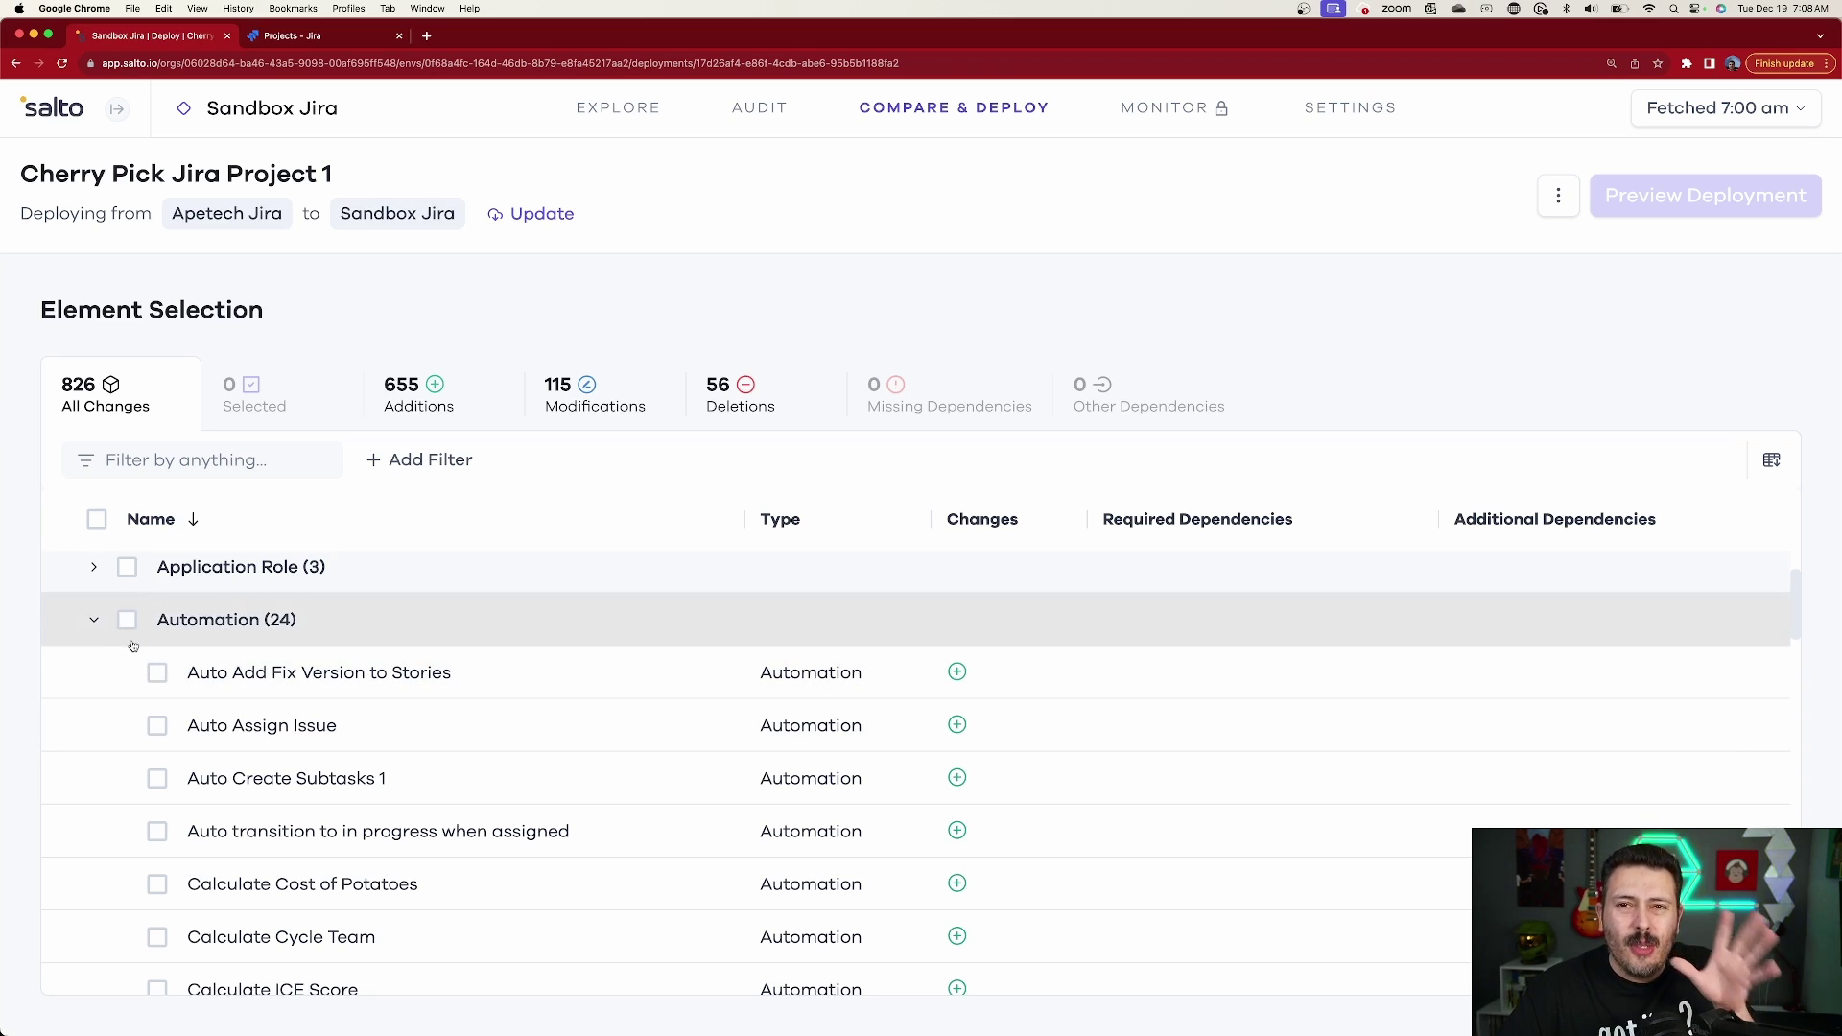
left_click(95, 622)
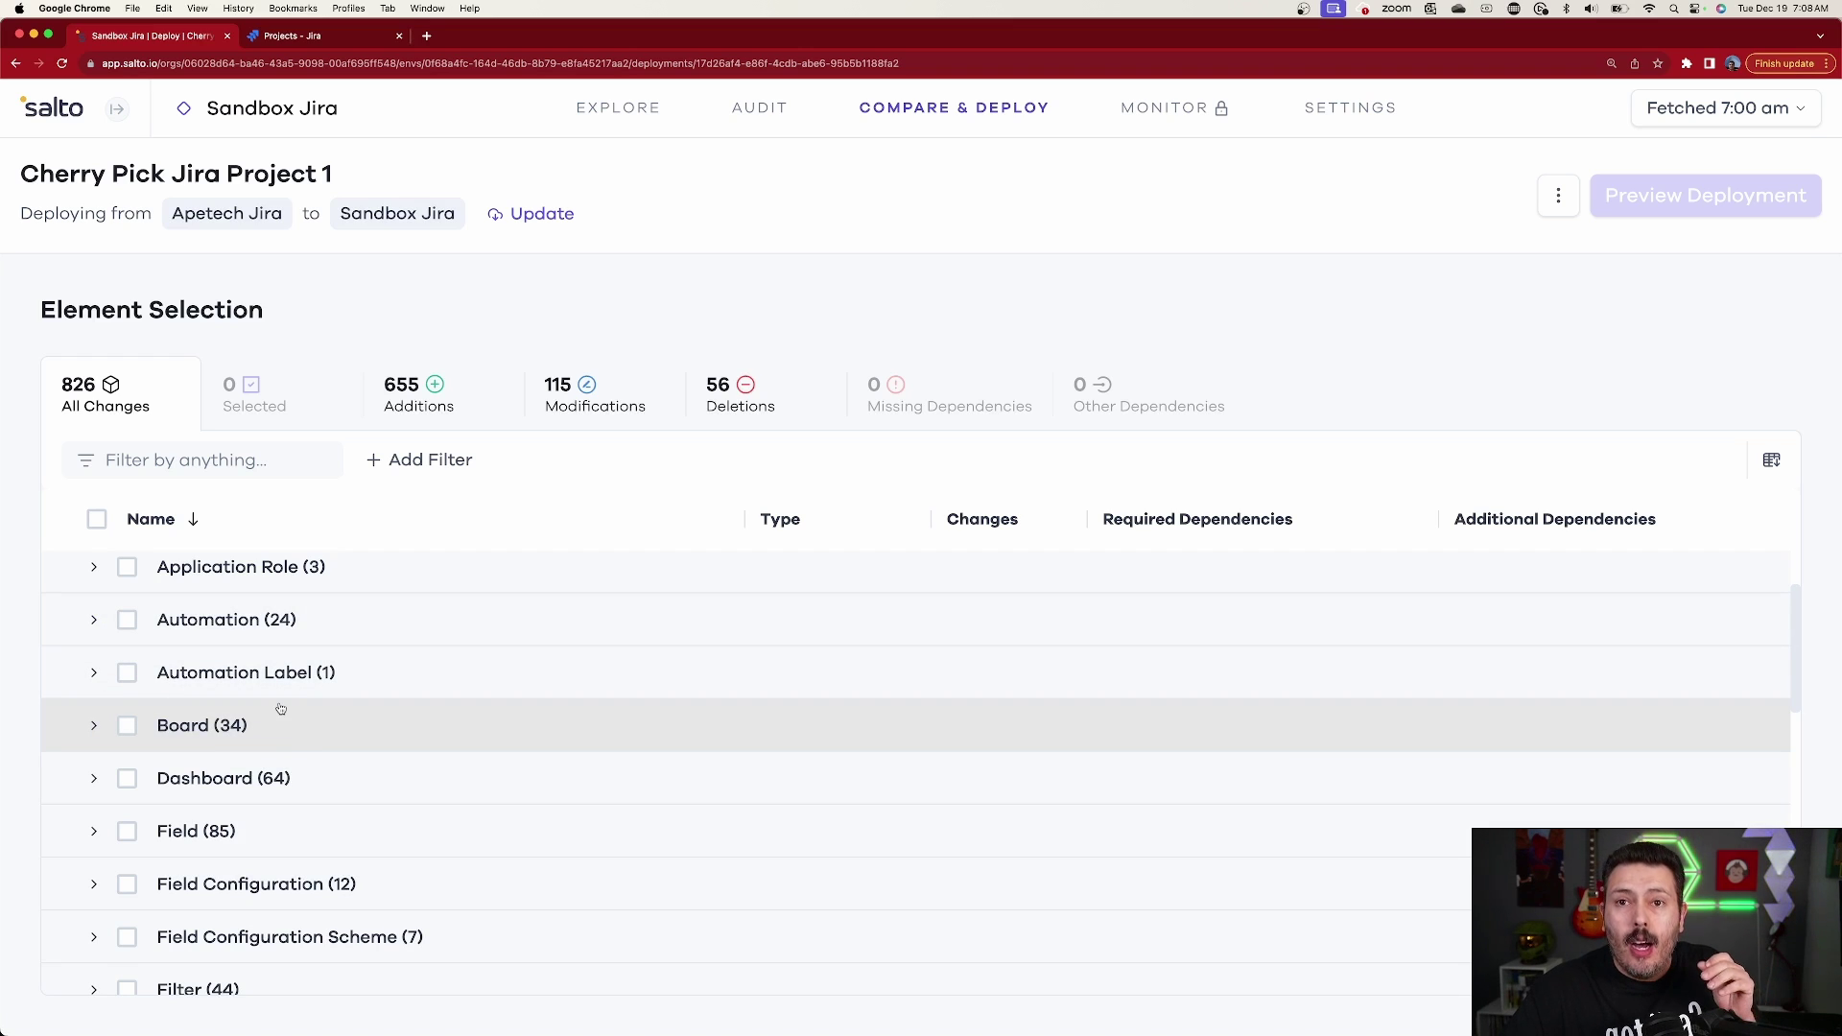
scroll(276, 712, "down", 3)
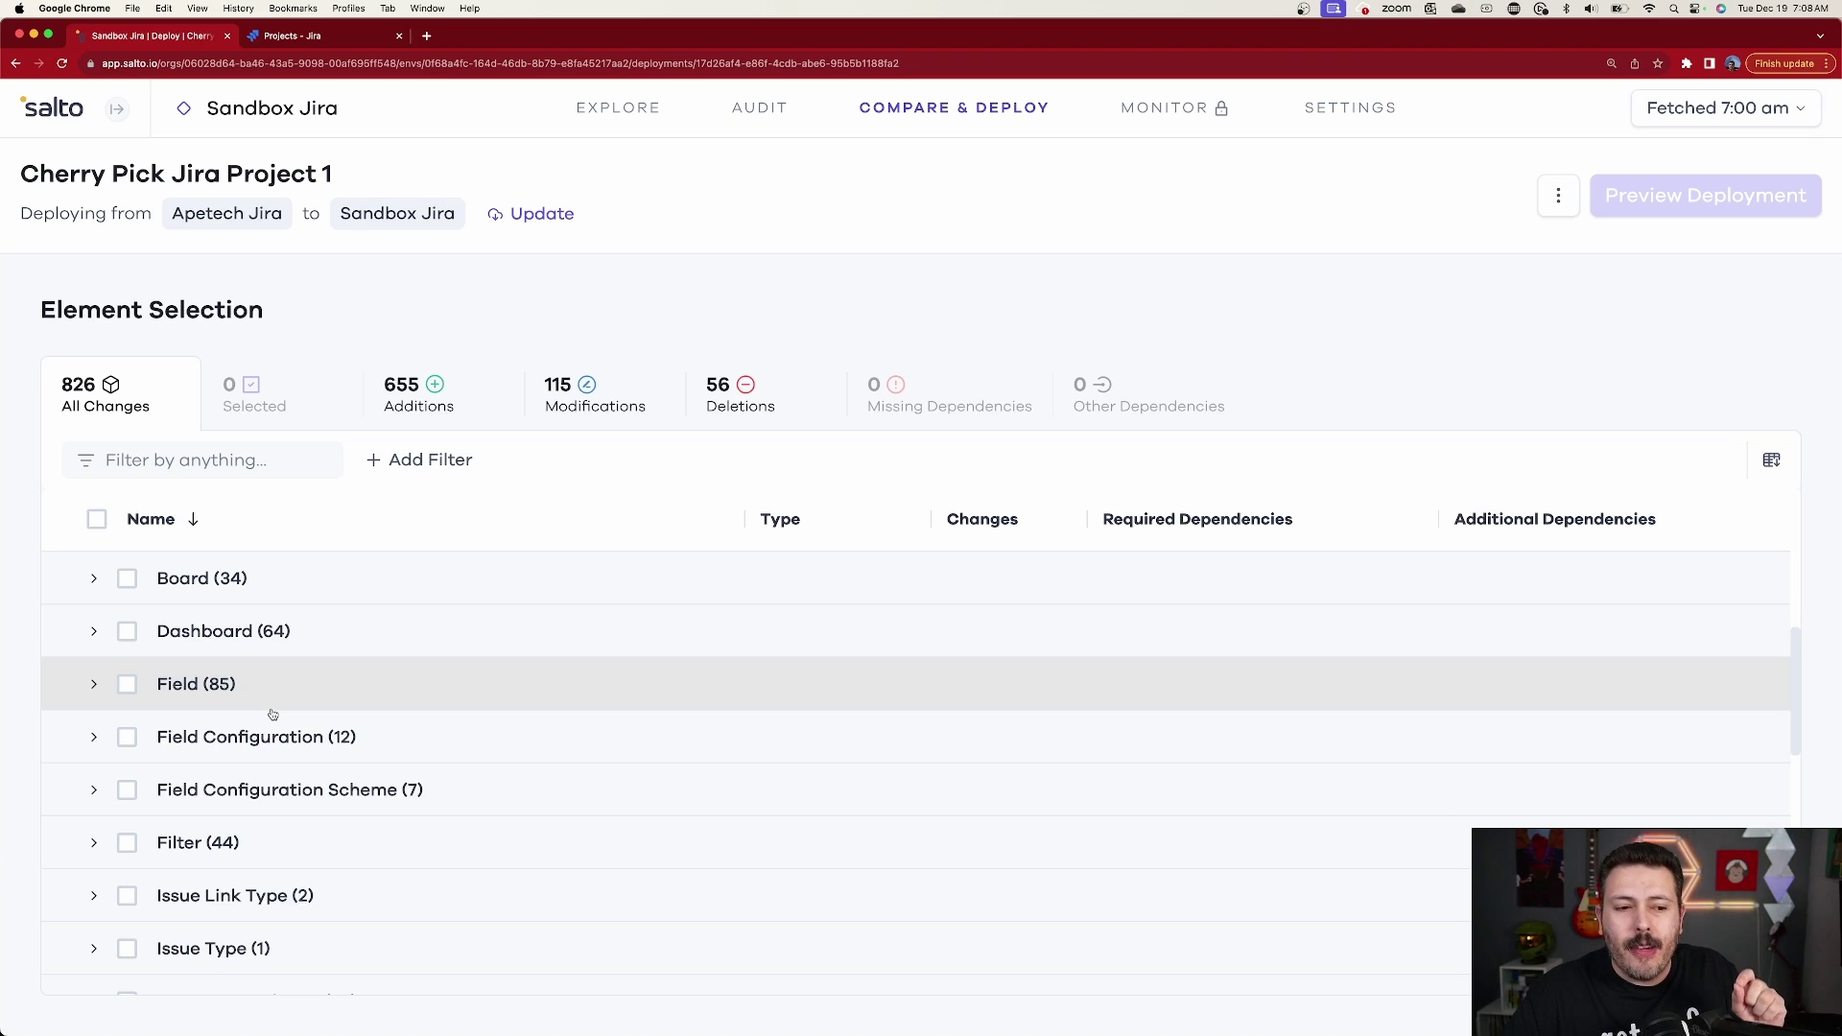
scroll(272, 715, "down", 8)
scroll(244, 789, "down", 1)
Step: Expand the Project (215) group and scroll down to the Lynn Demo (3) entry
left_click(94, 755)
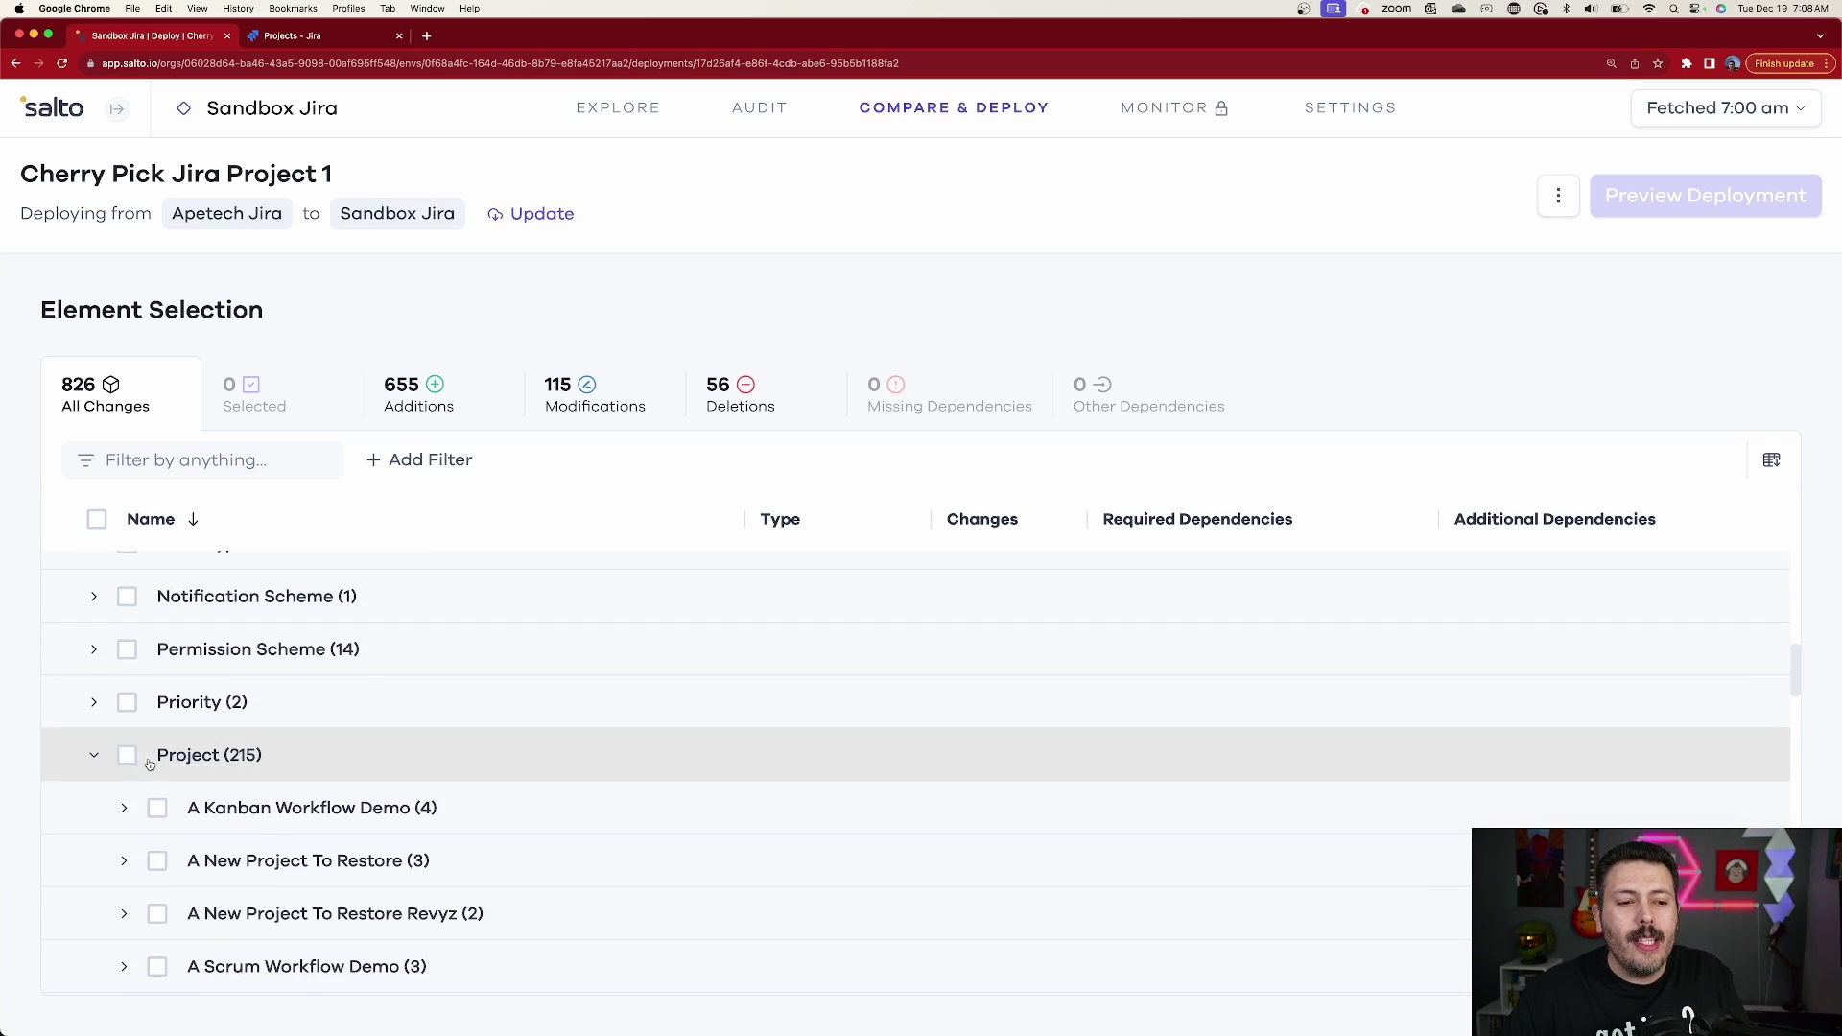
scroll(154, 767, "down", 10)
scroll(171, 779, "down", 3)
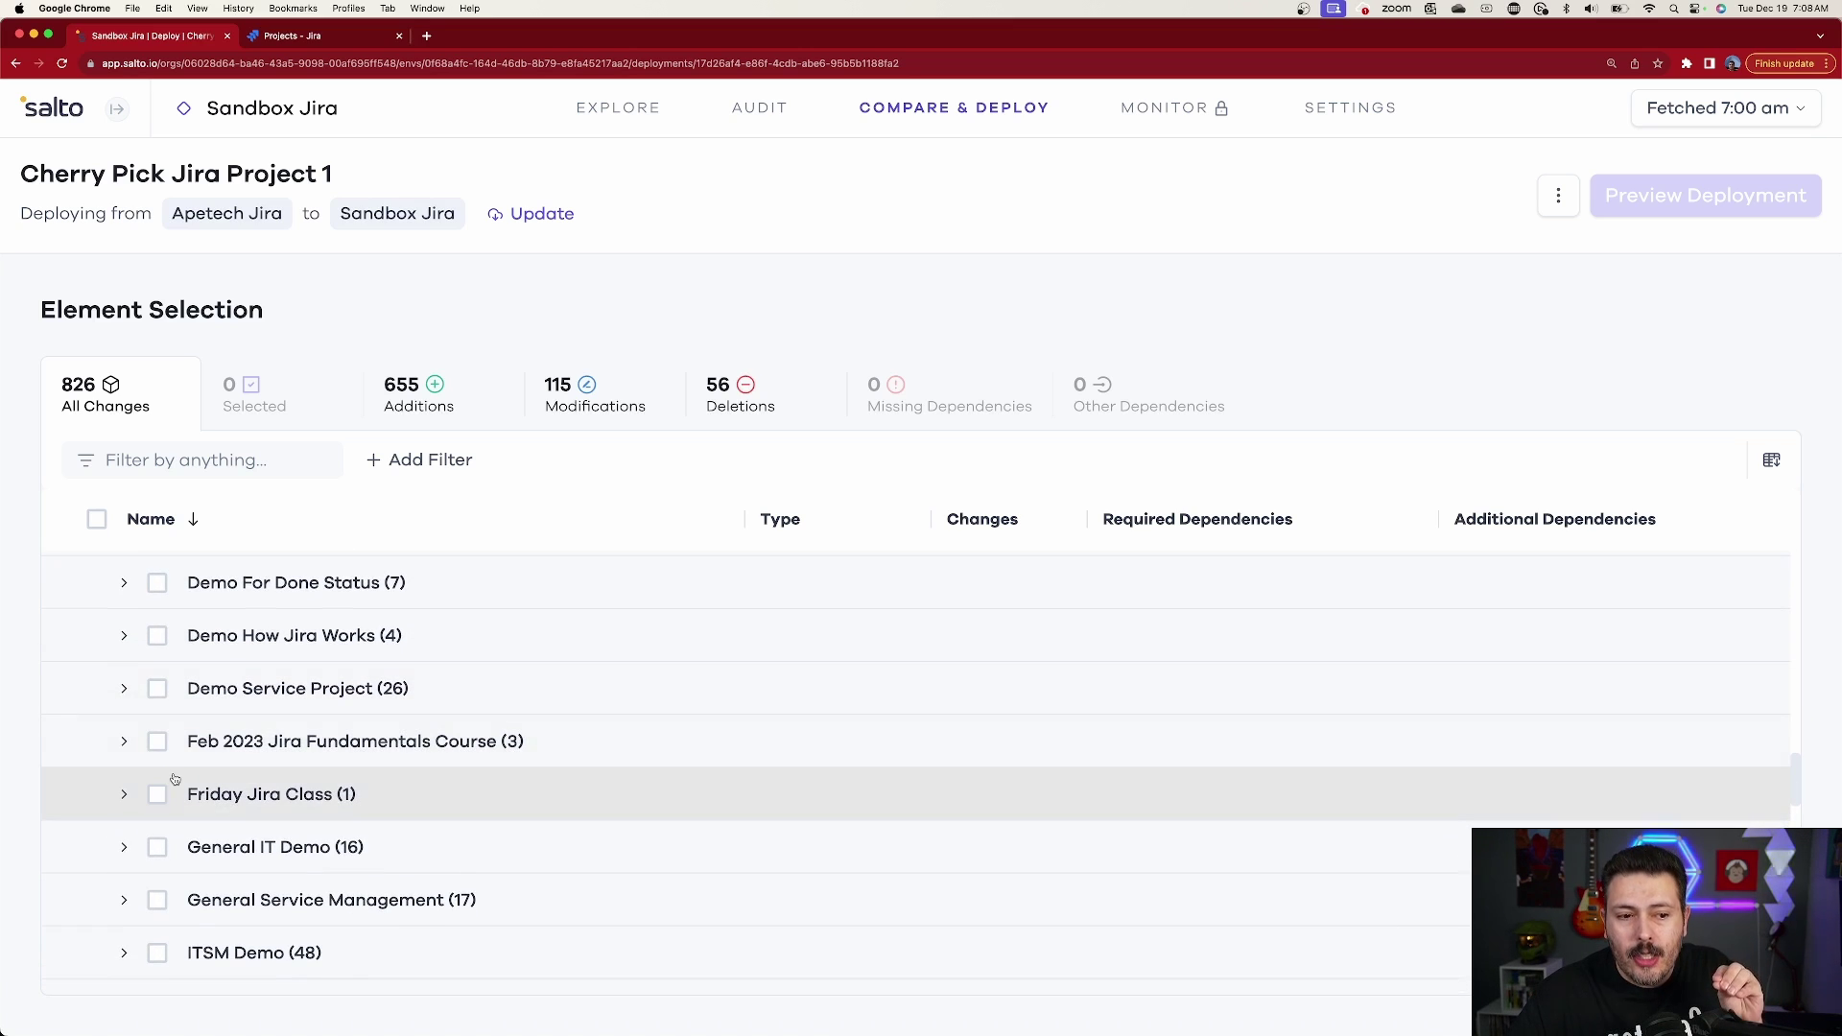
scroll(174, 777, "down", 2)
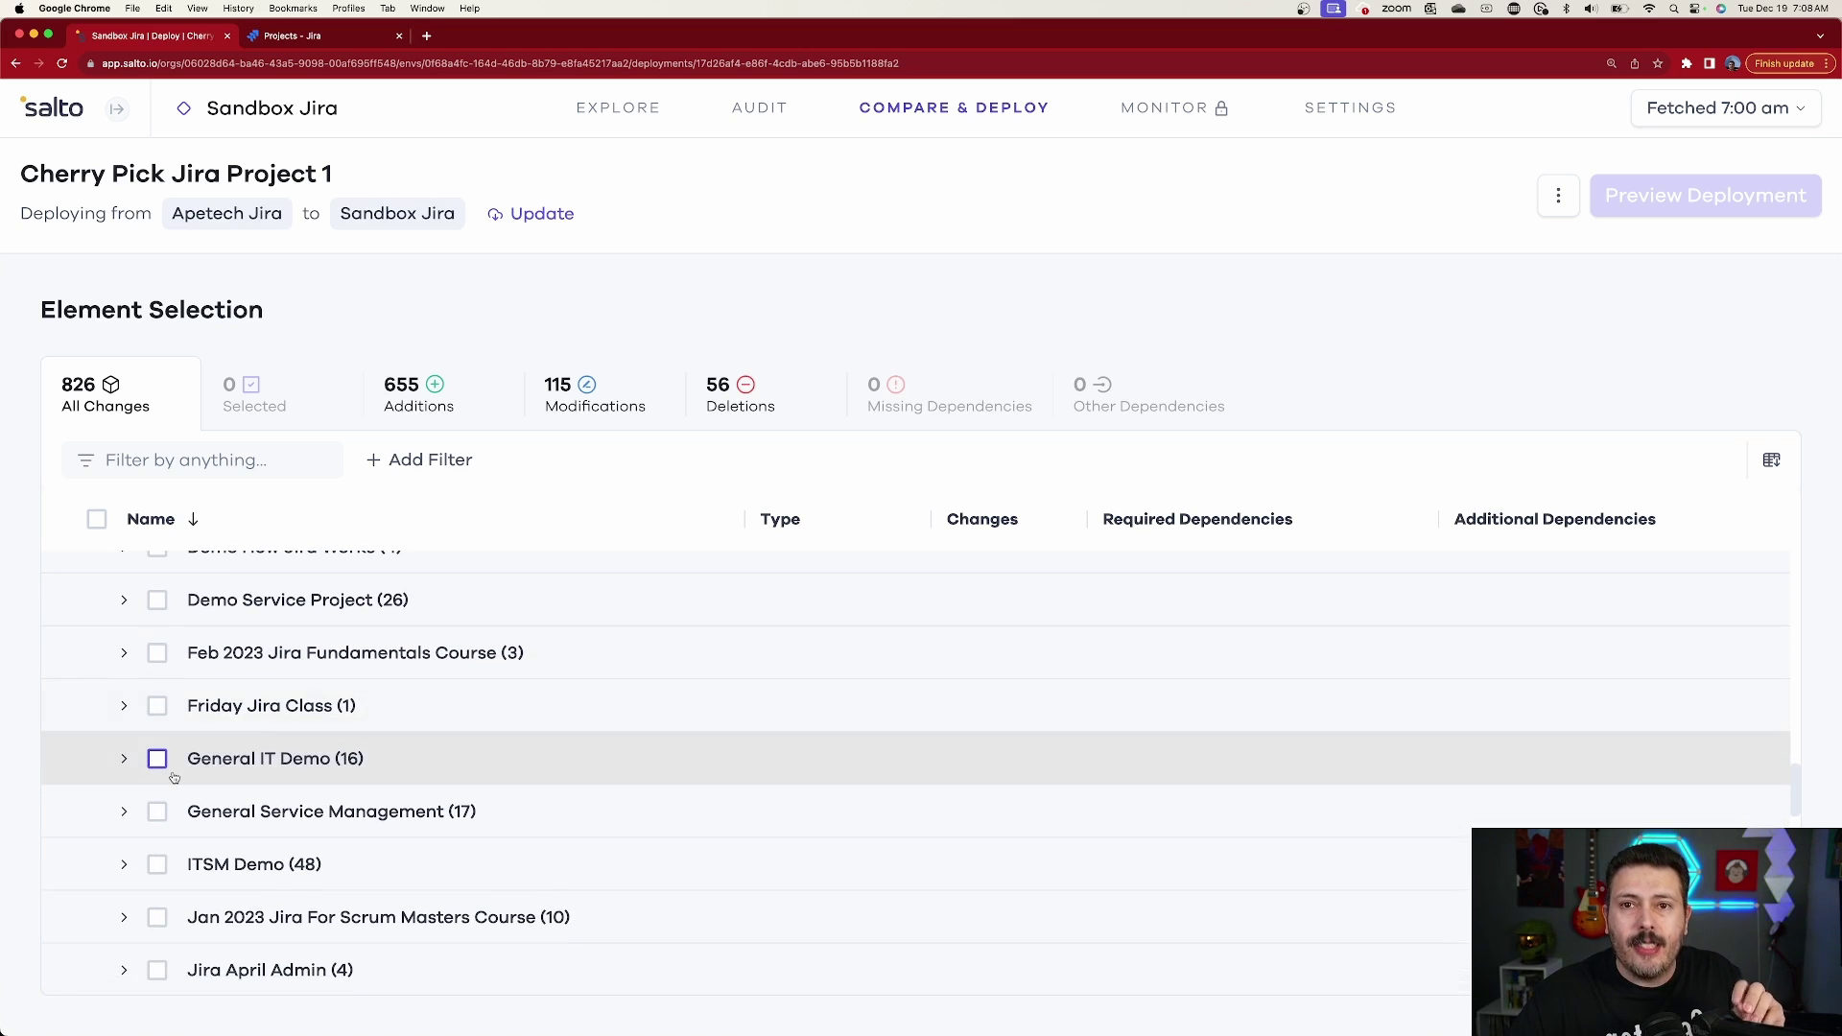
scroll(171, 774, "down", 2)
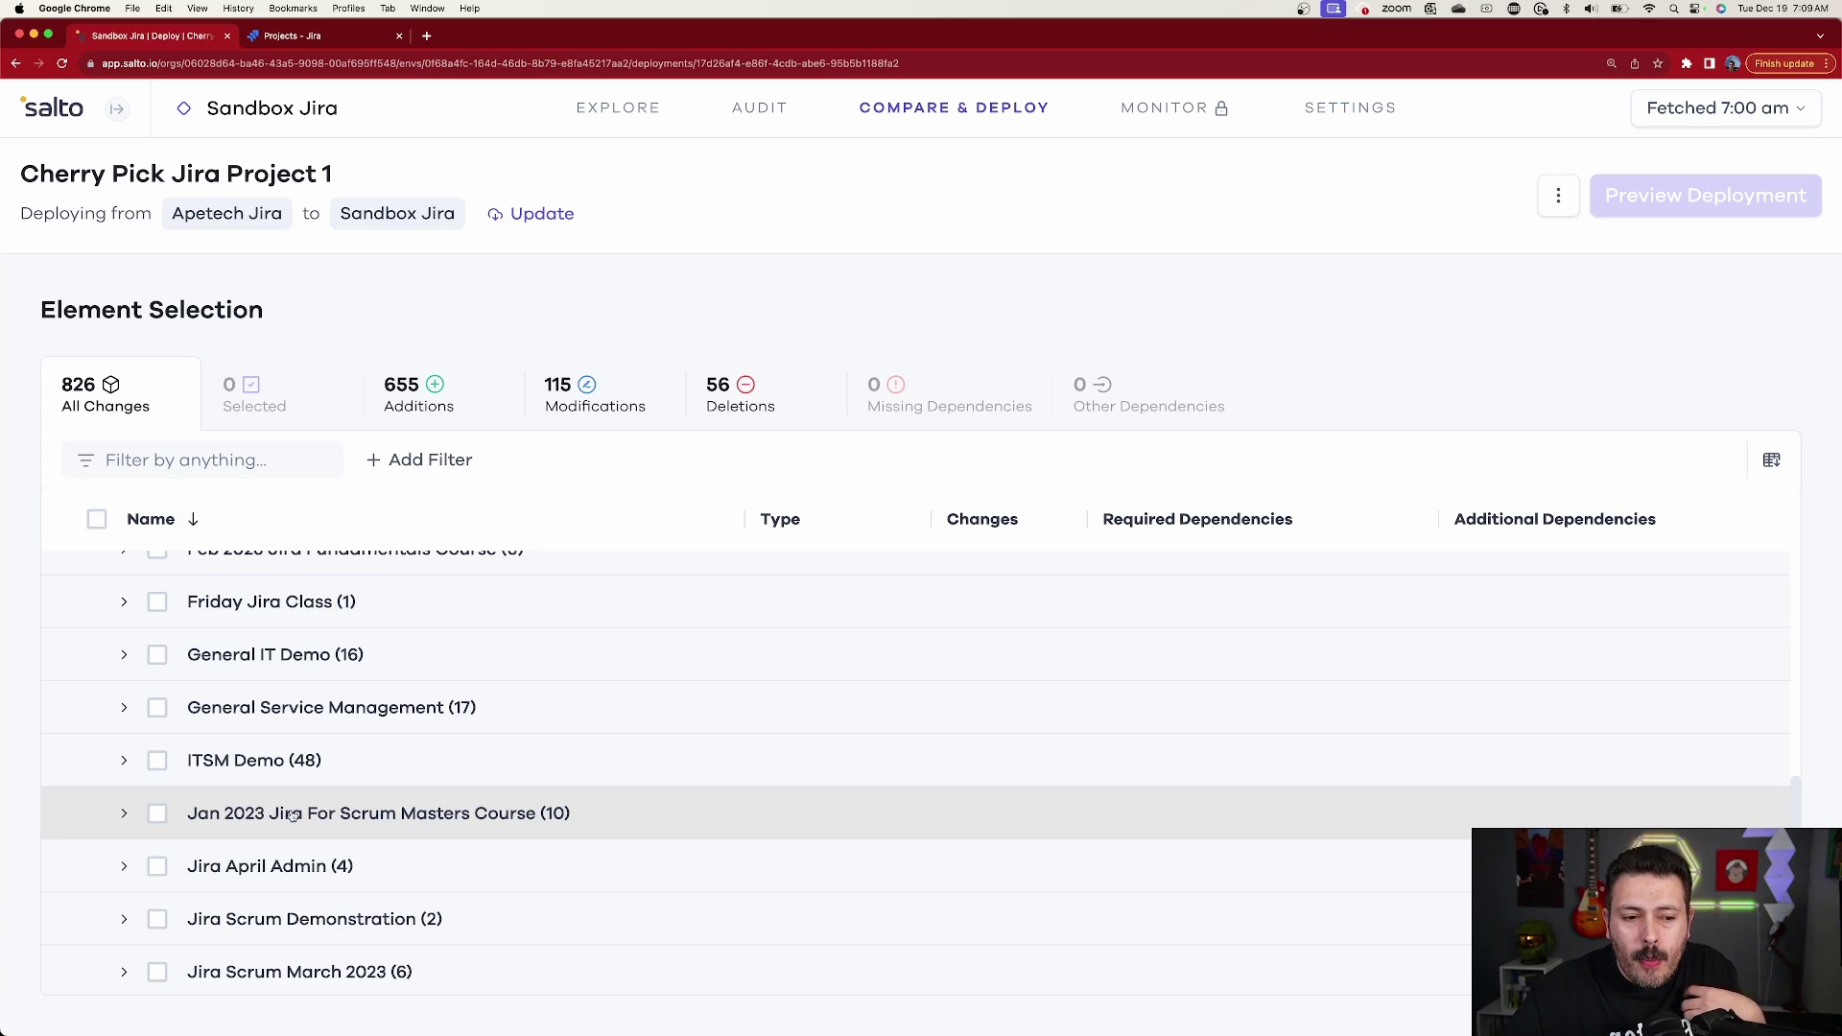
scroll(292, 815, "down", 6)
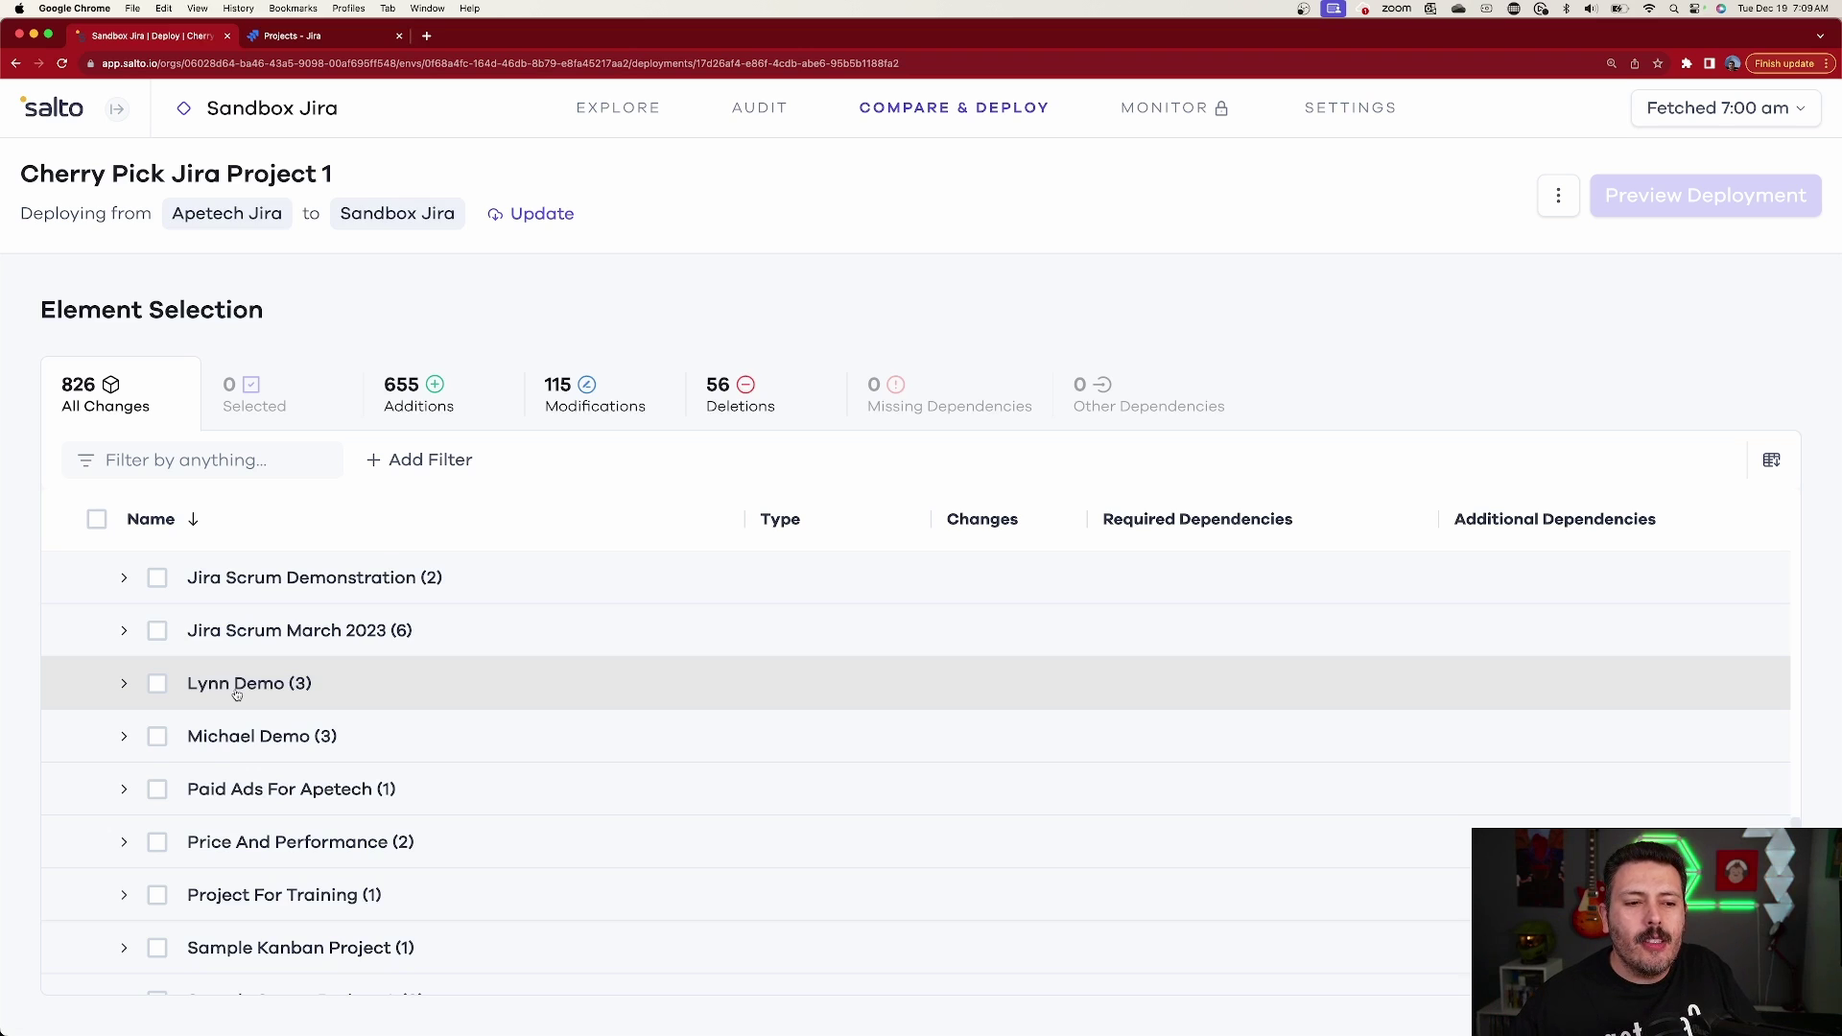
left_click(307, 36)
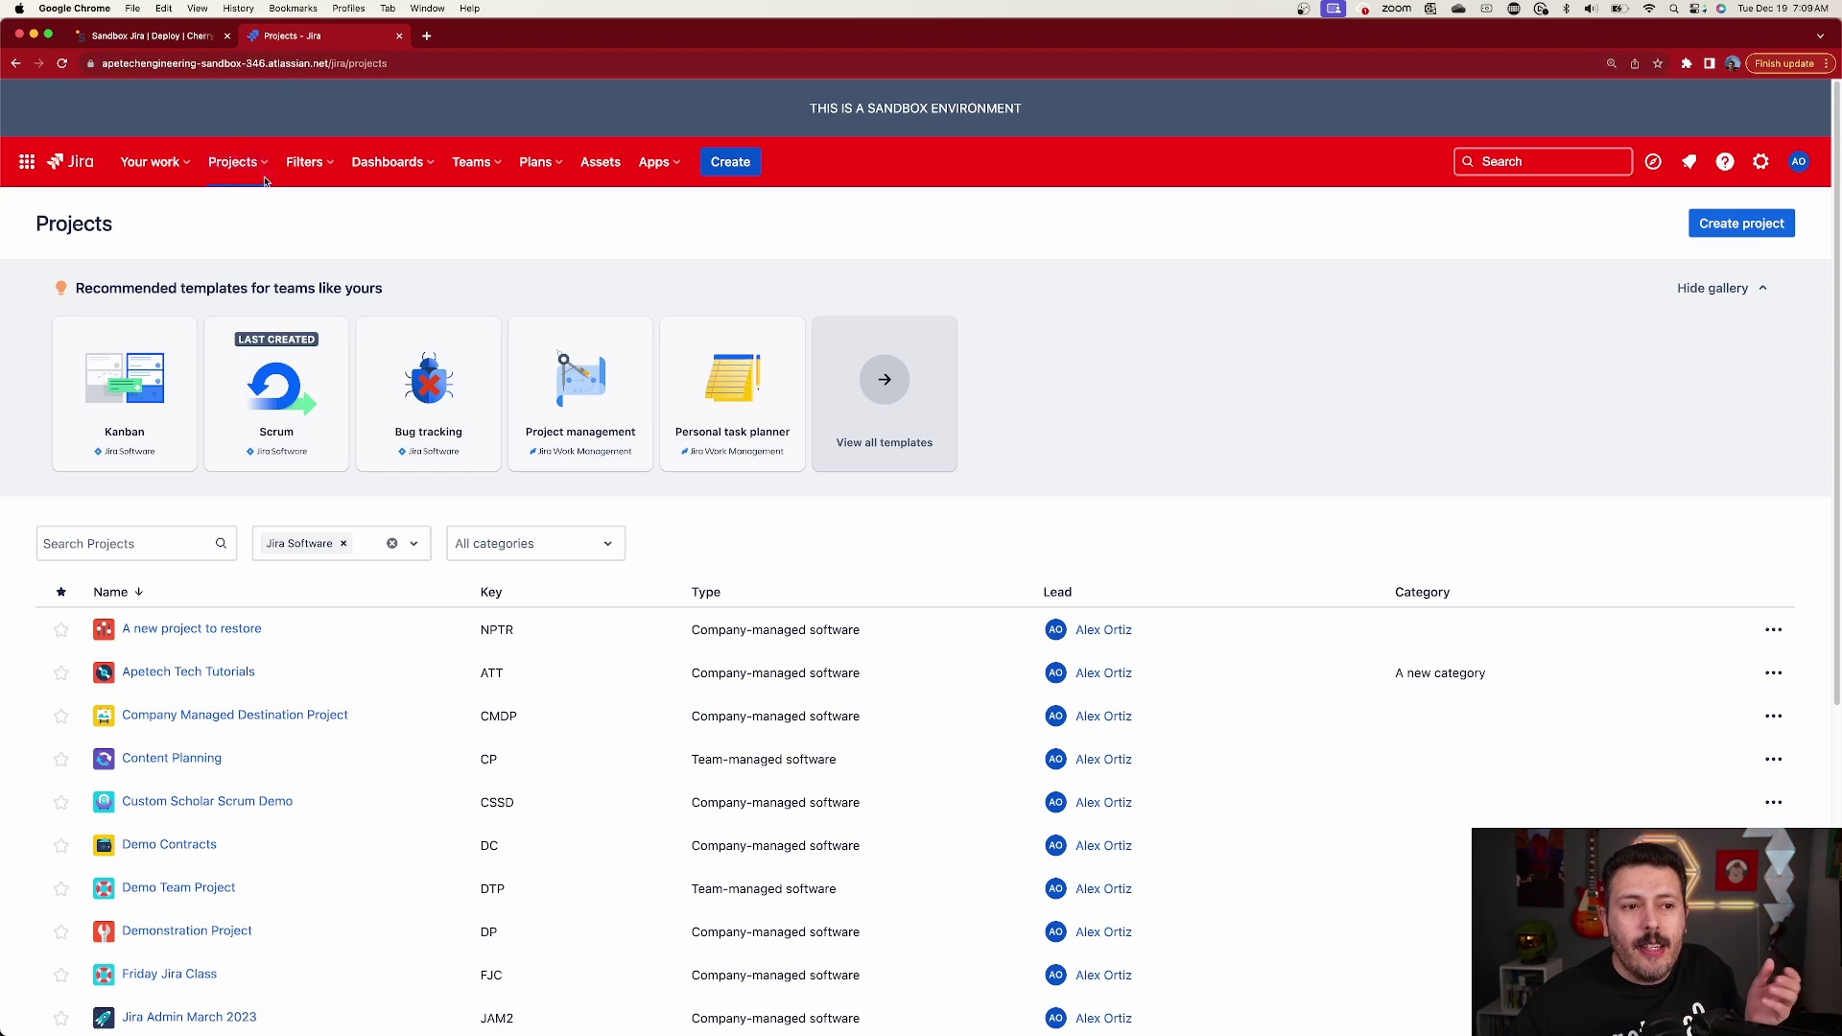
Step: Confirm Lynn Demo is missing from the unfiltered Sandbox Jira project list, then select Lynn Demo (3) in Salto
left_click(342, 543)
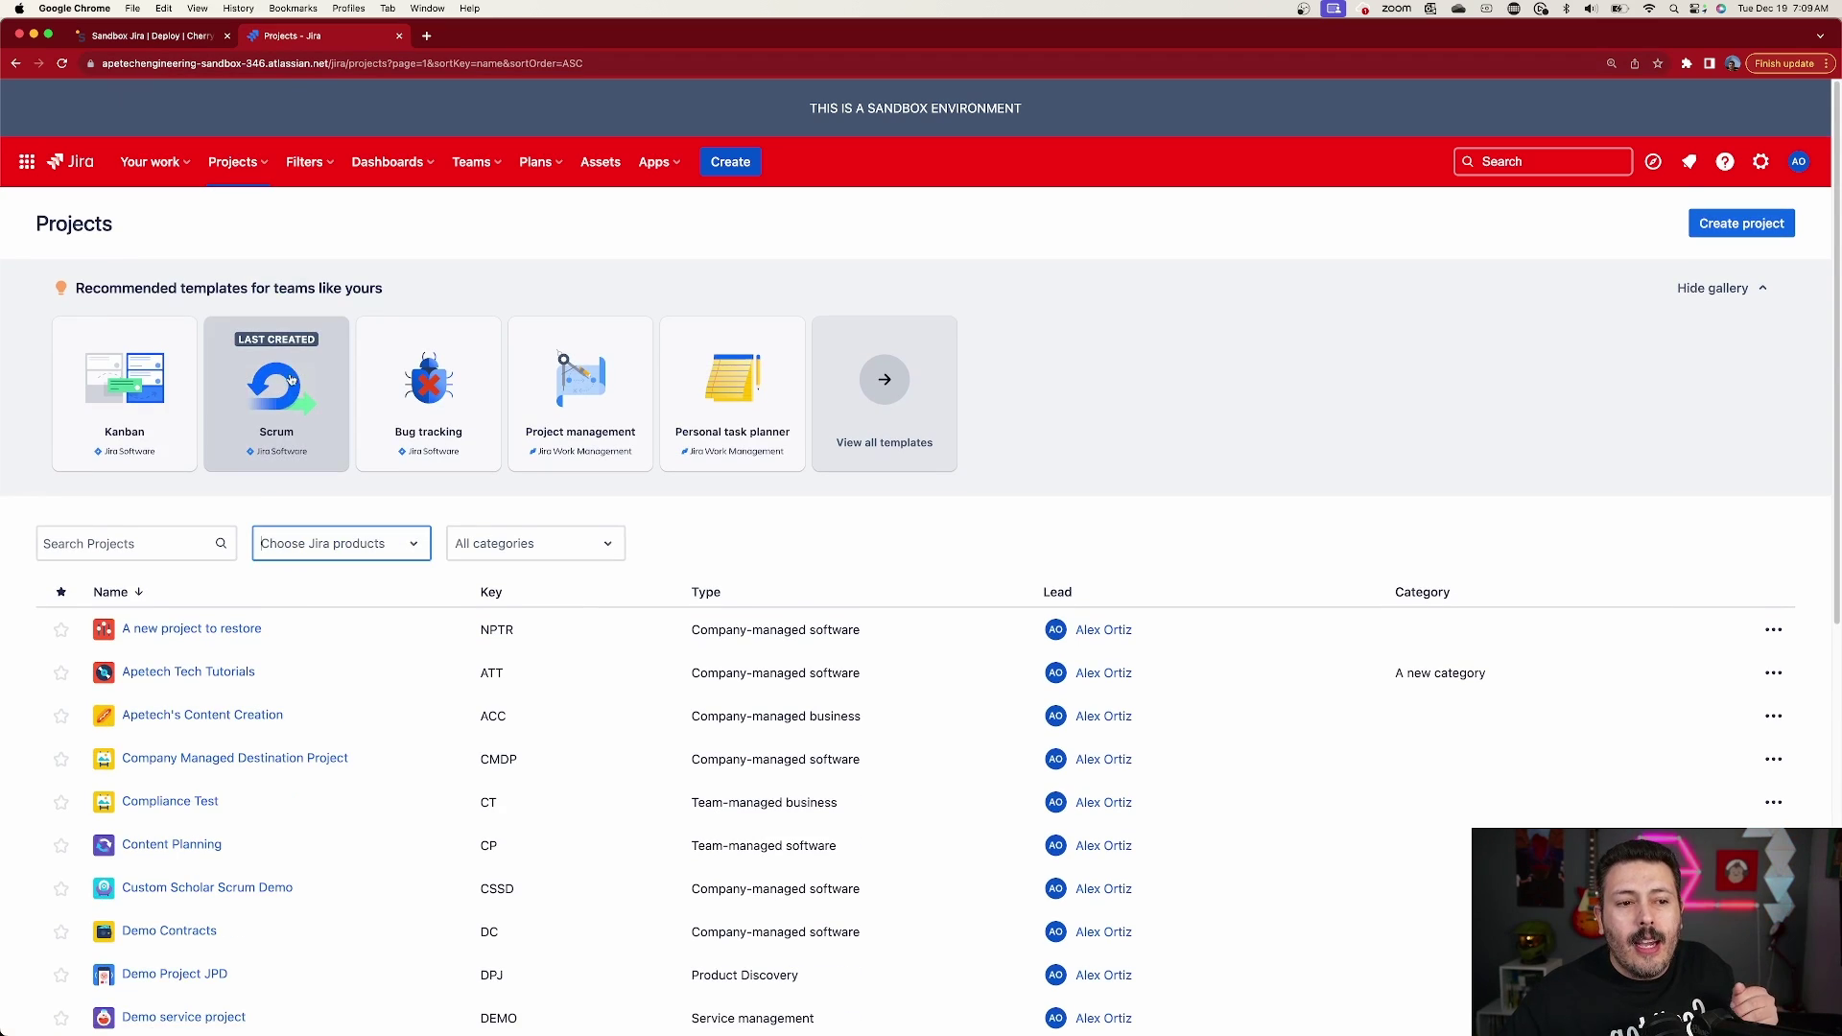
scroll(309, 622, "down", 10)
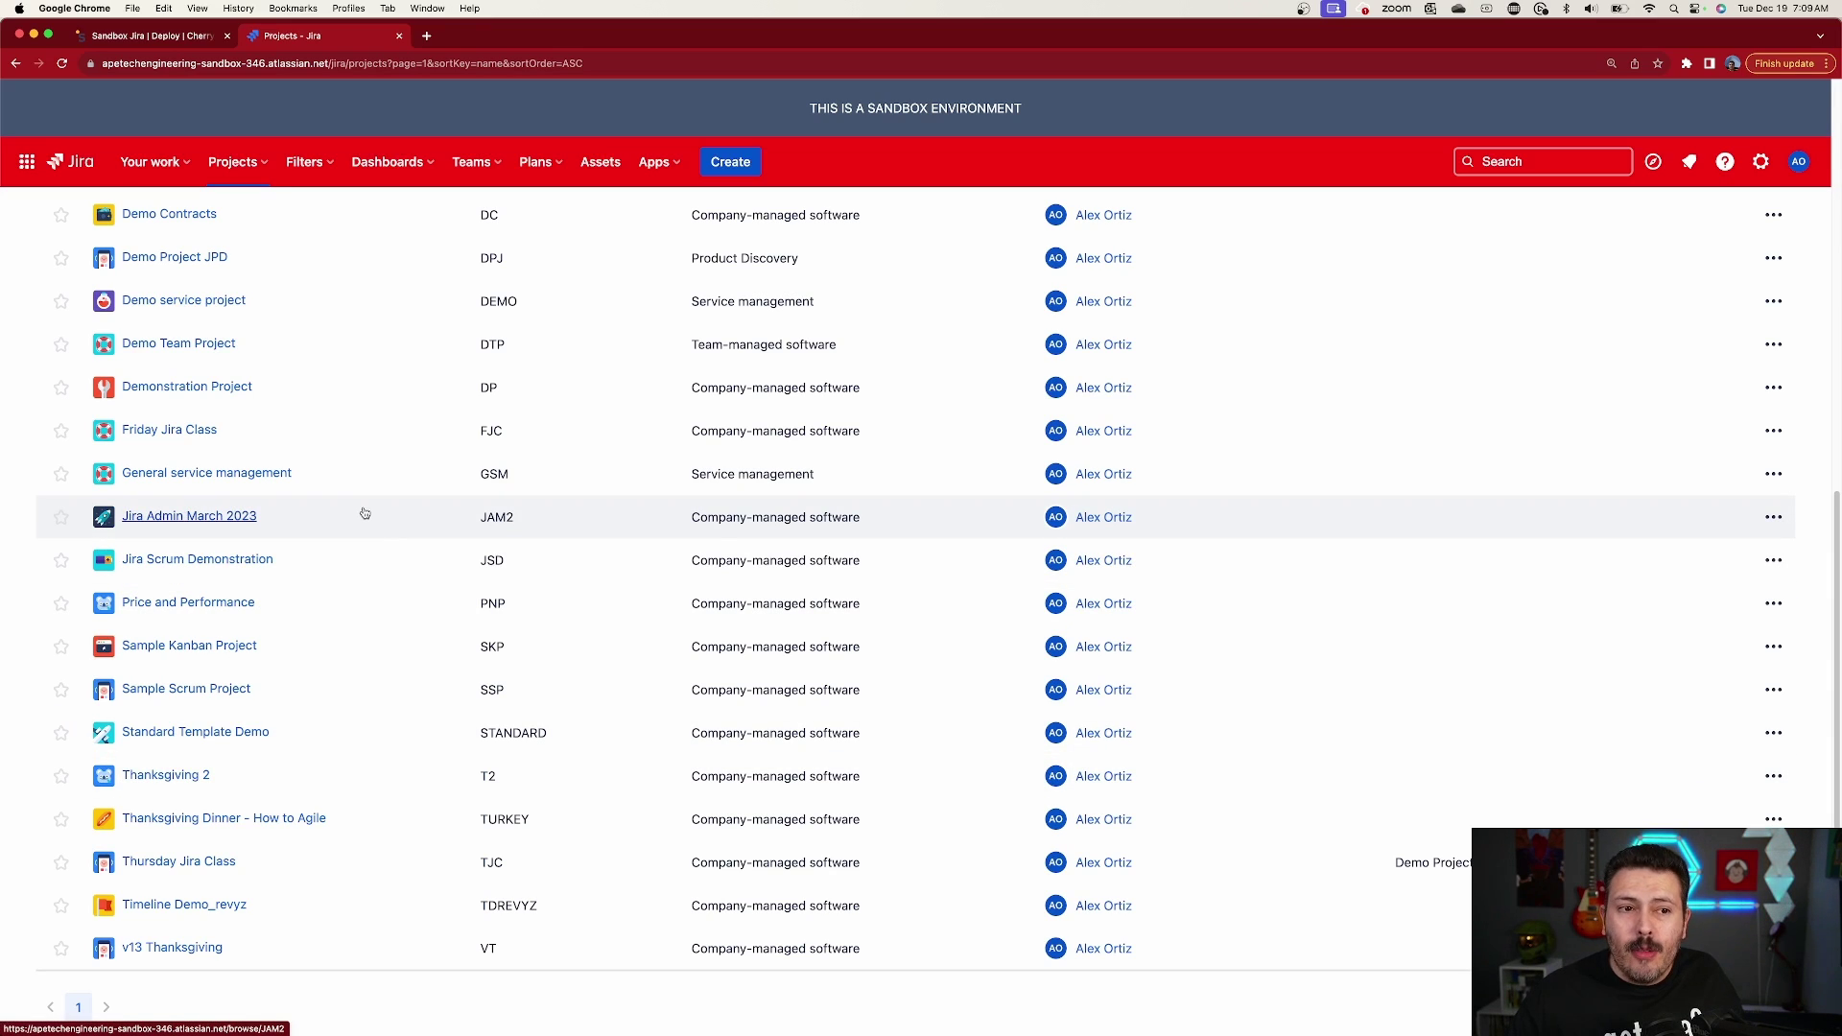
left_click(175, 39)
left_click(157, 683)
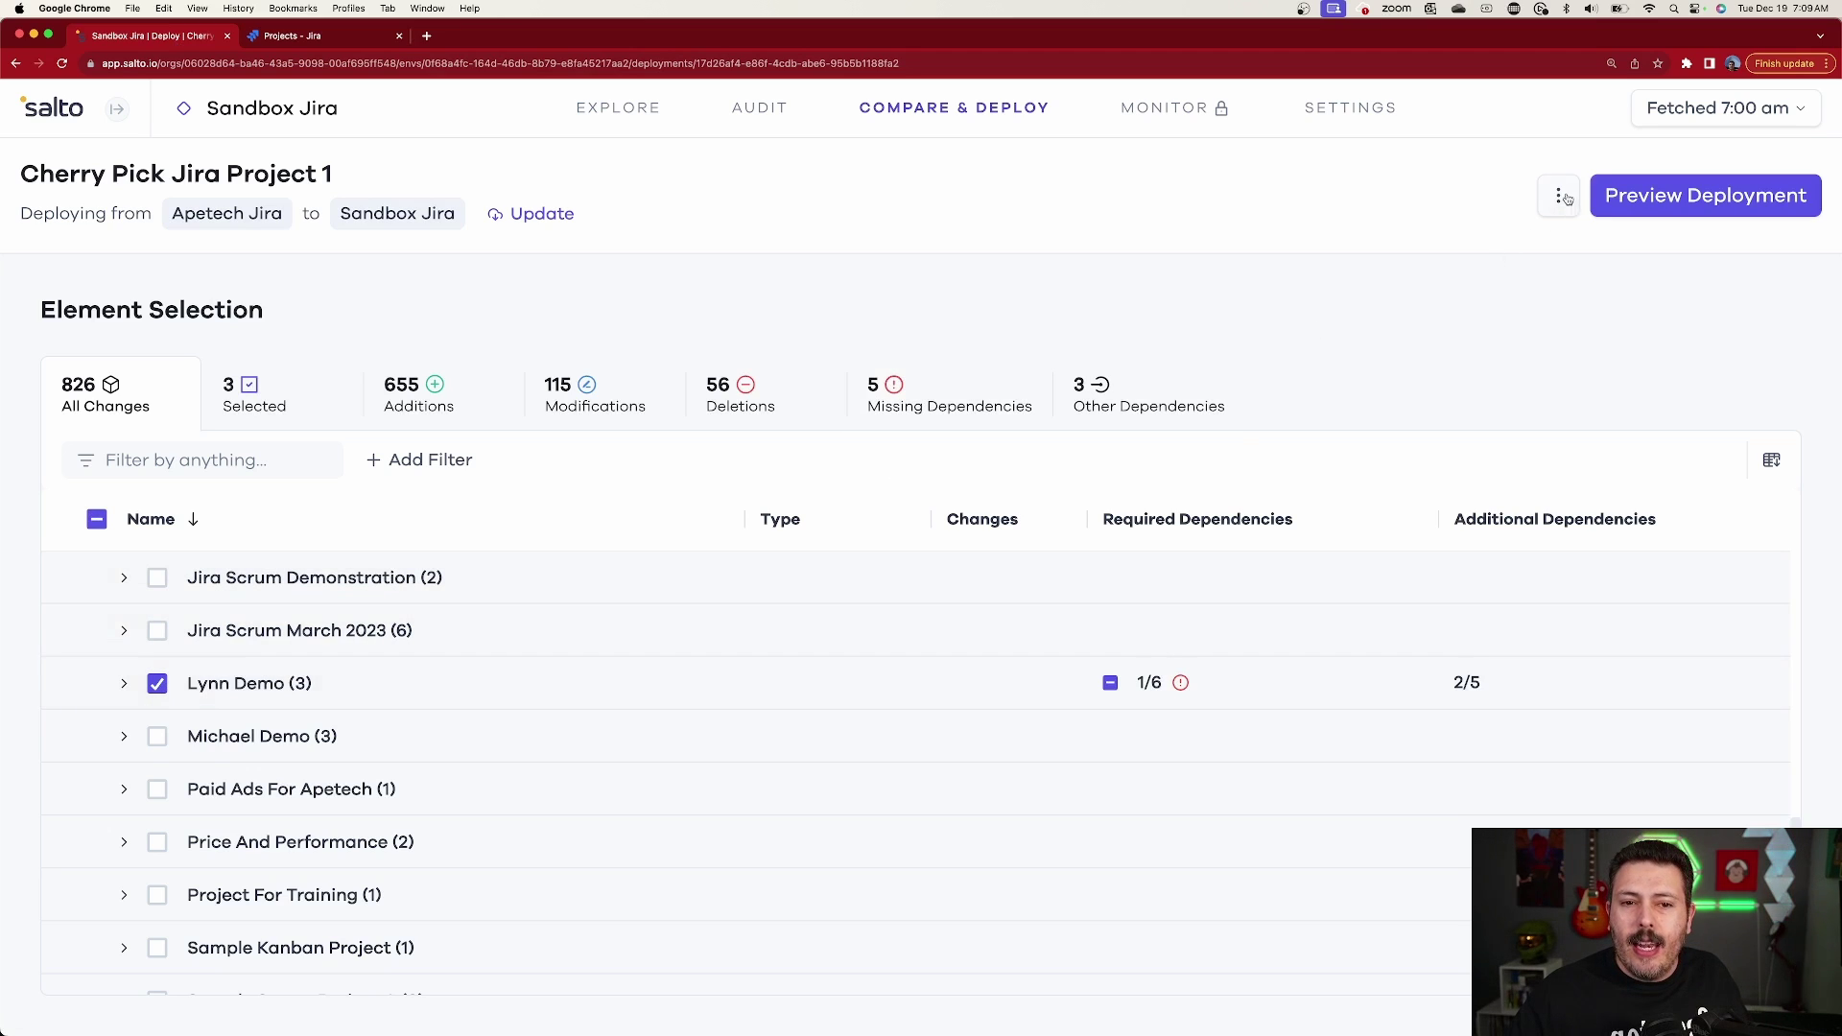
Step: Add the missing dependencies Records (5) and Records (3), then generate the deployment preview
left_click(976, 400)
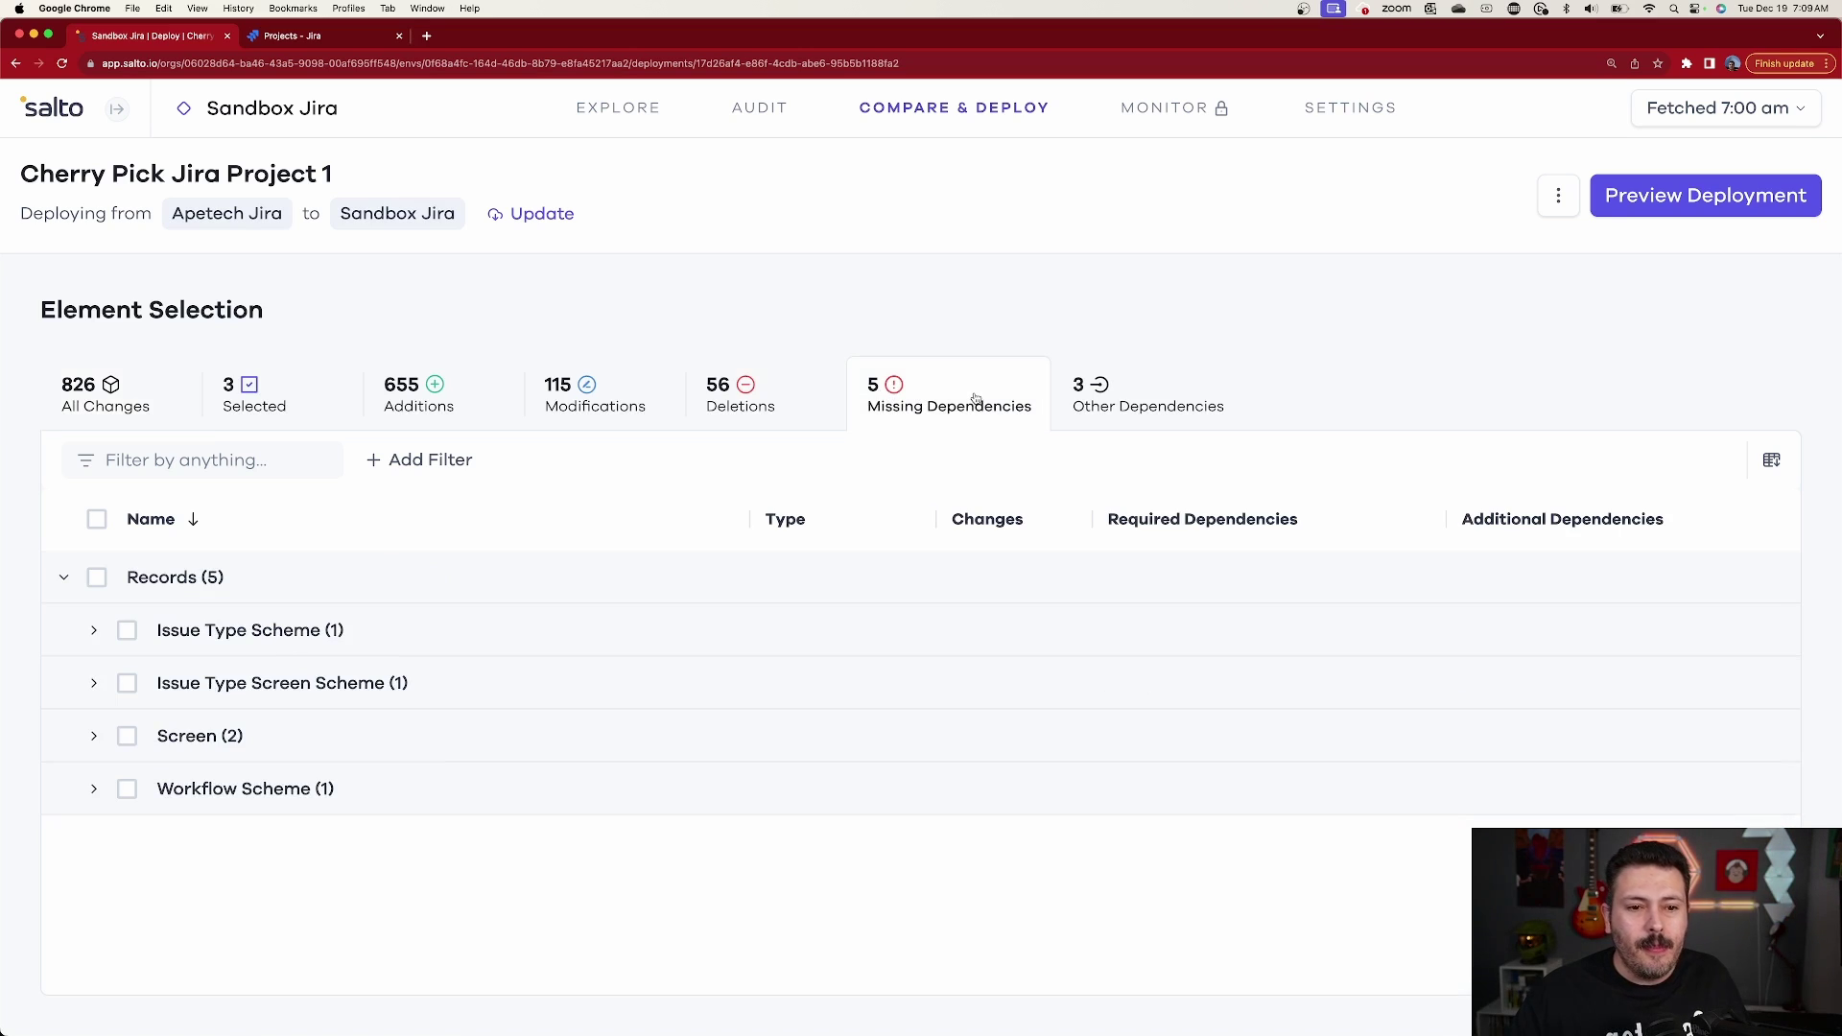
left_click(96, 579)
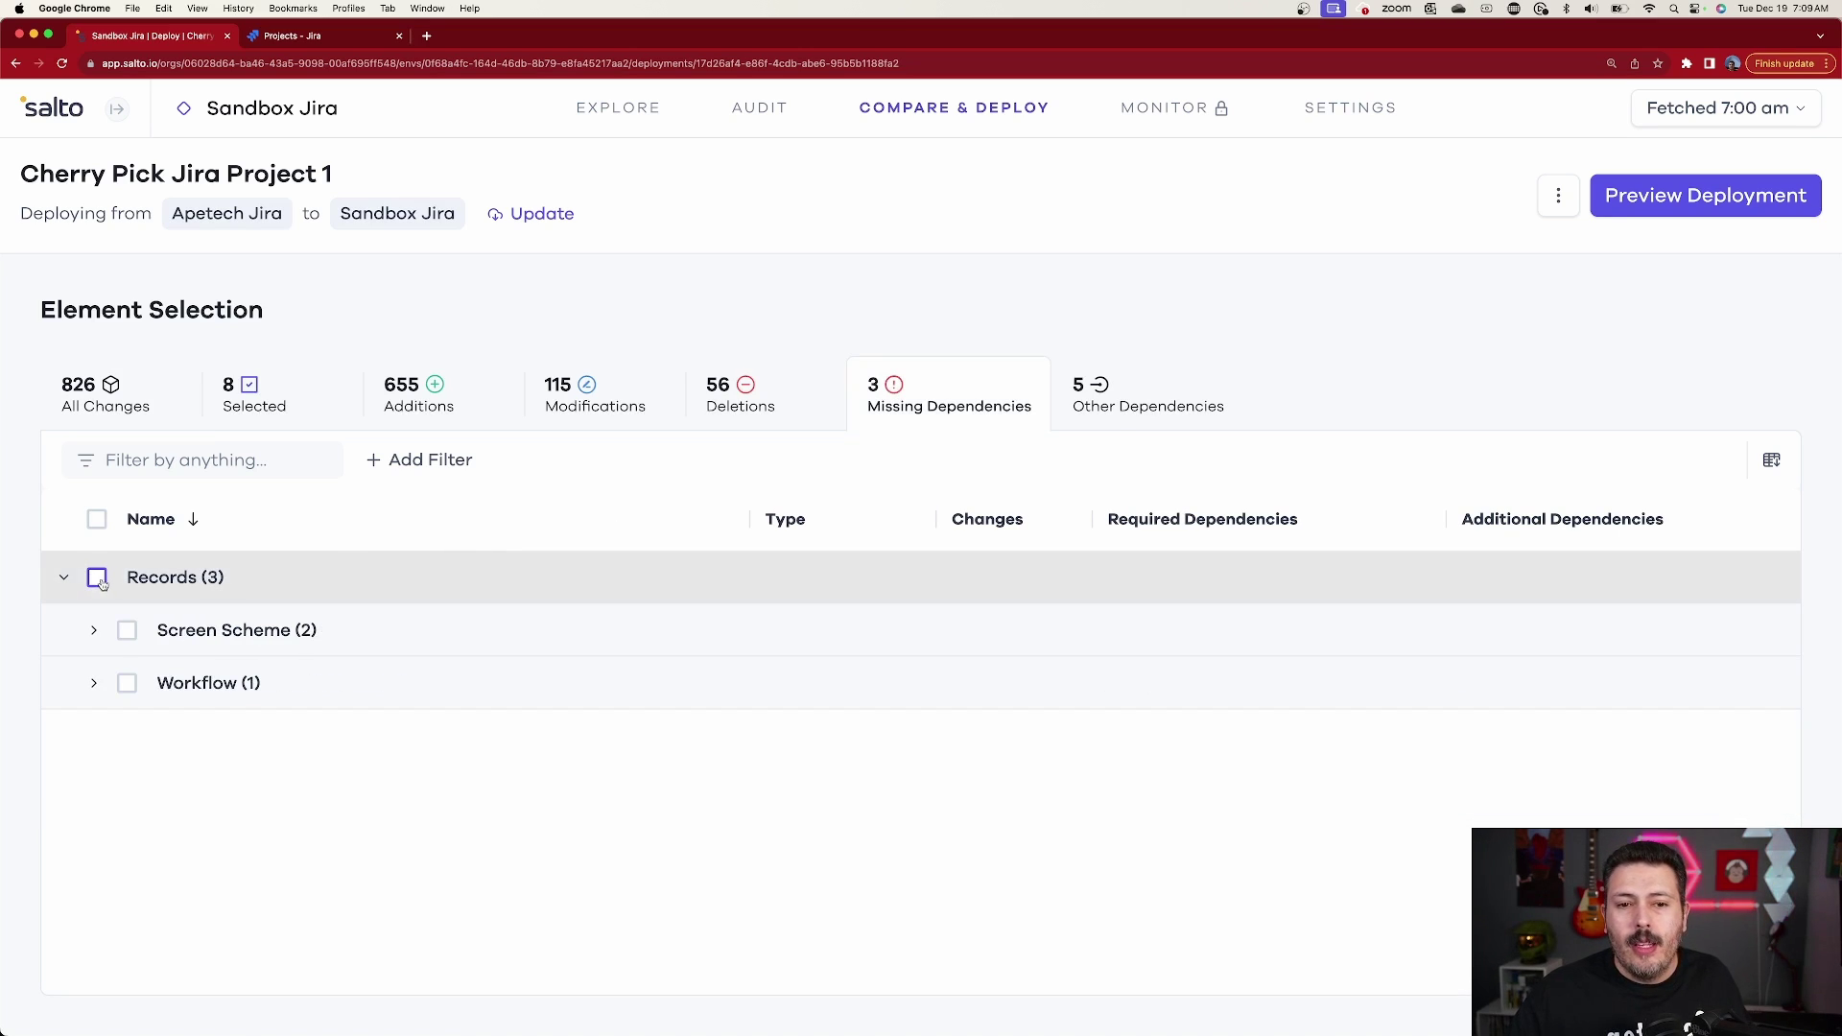
left_click(96, 578)
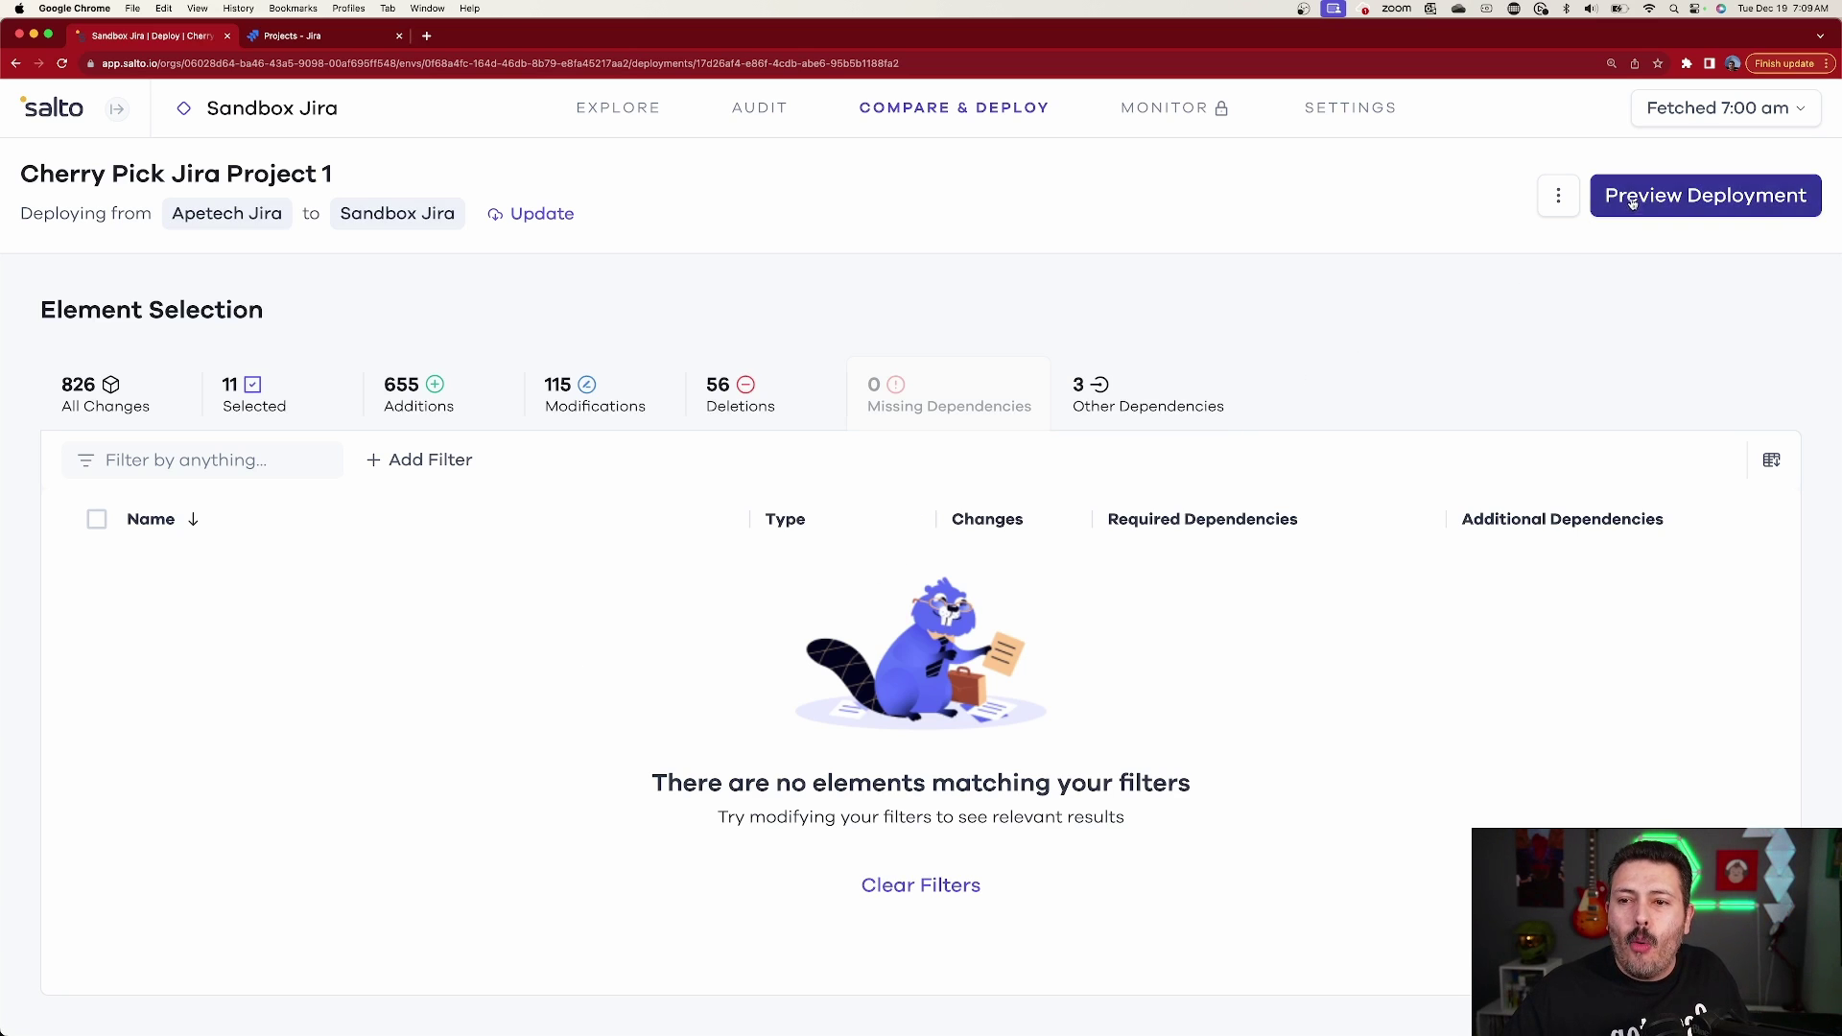
left_click(1748, 209)
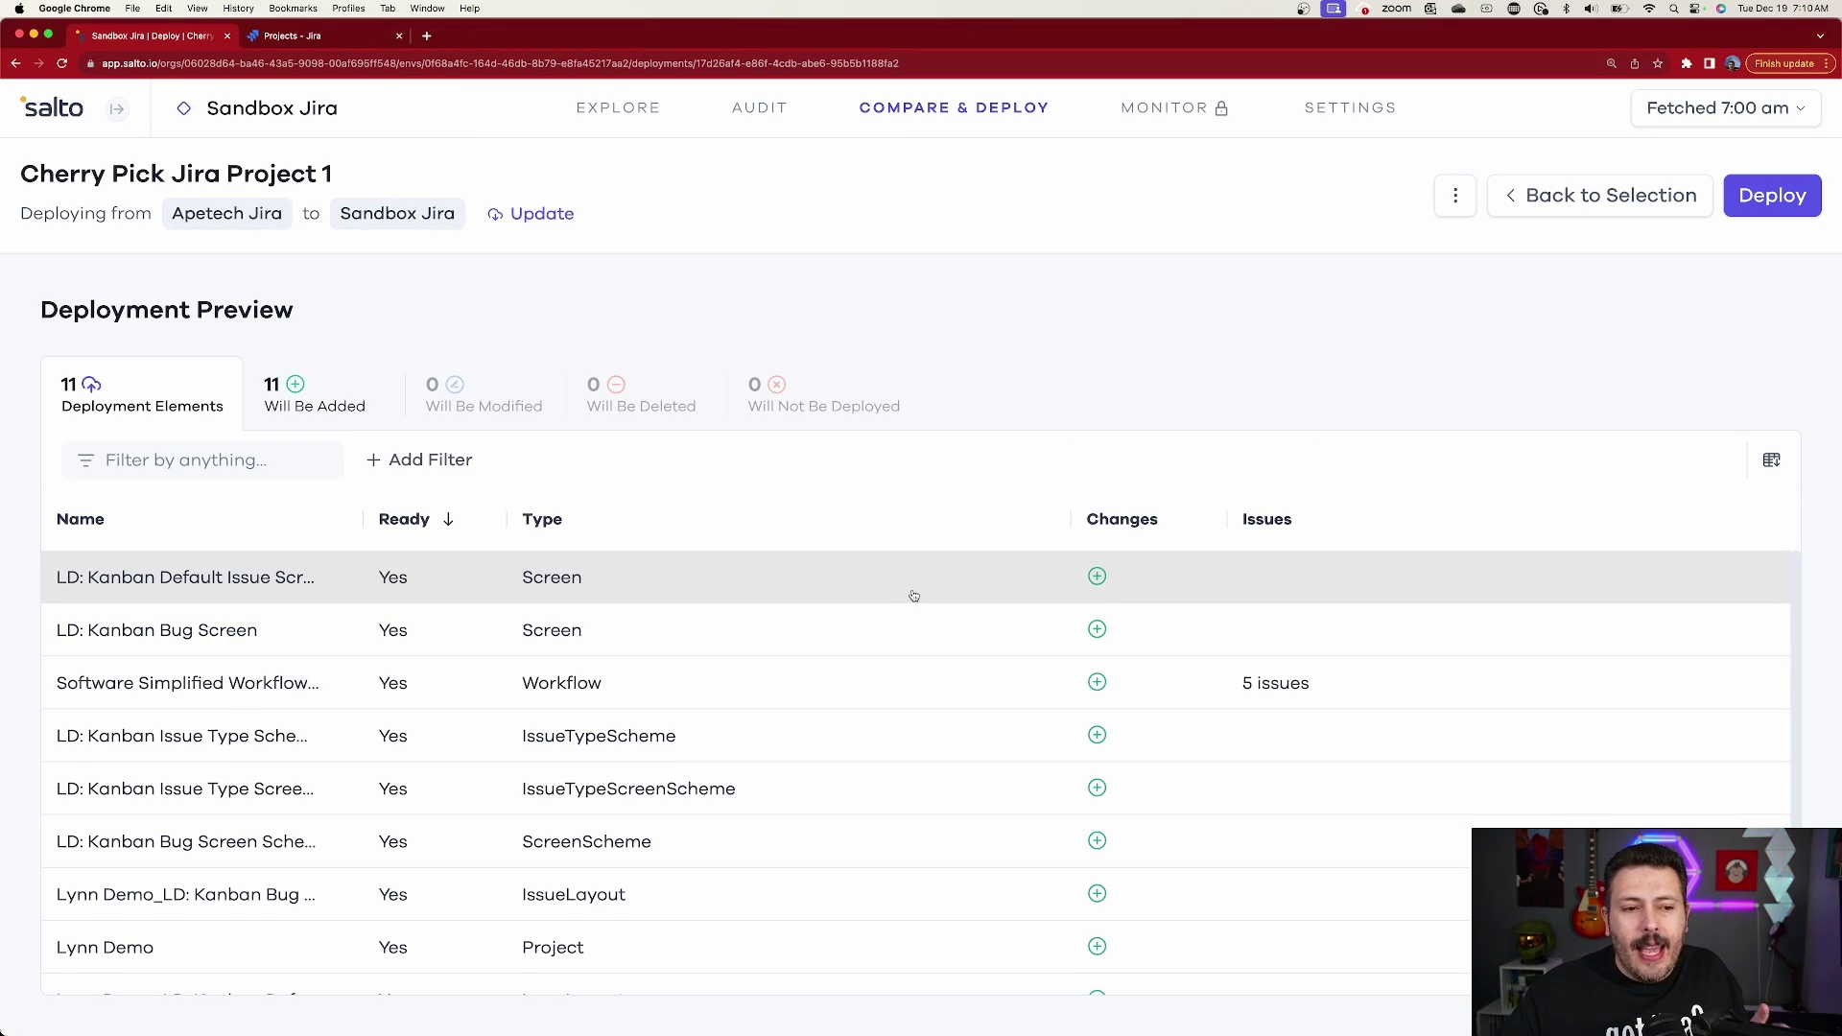
Step: Scroll through the preview's 11 elements to be added, including the Lynn Demo project
scroll(913, 596, "down", 3)
scroll(974, 732, "up", 3)
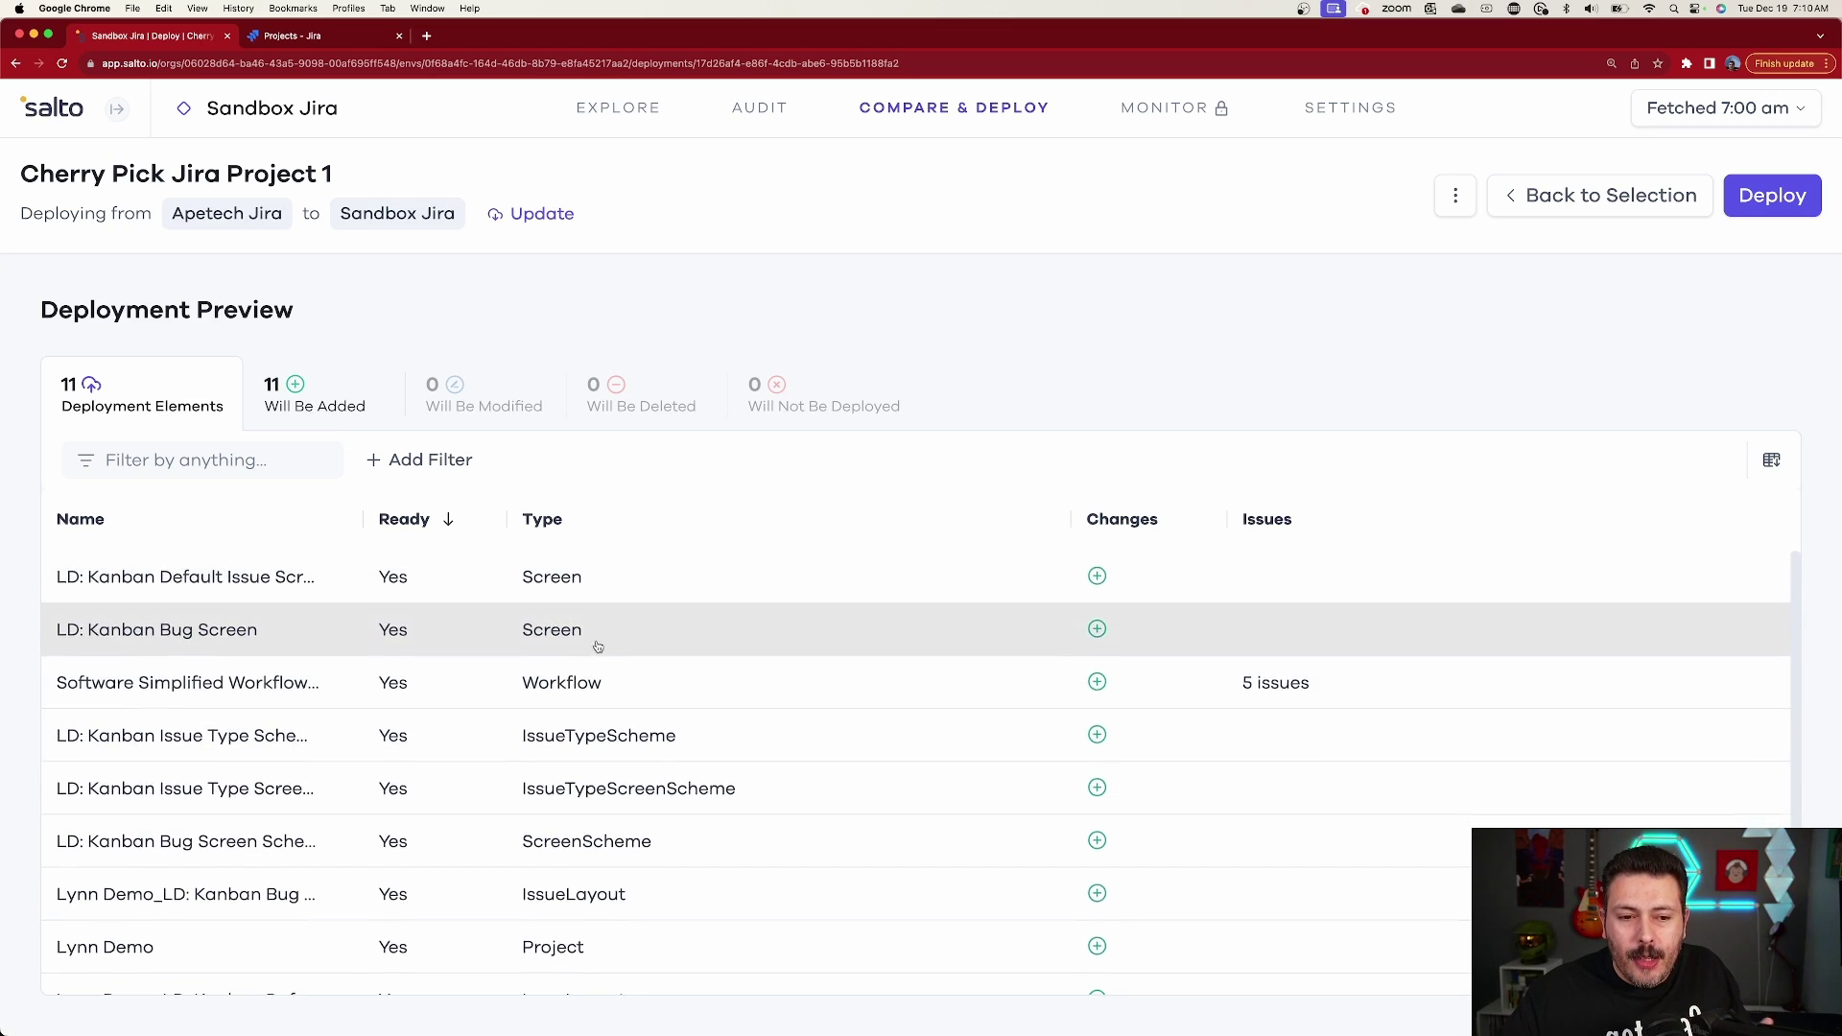
scroll(734, 664, "down", 3)
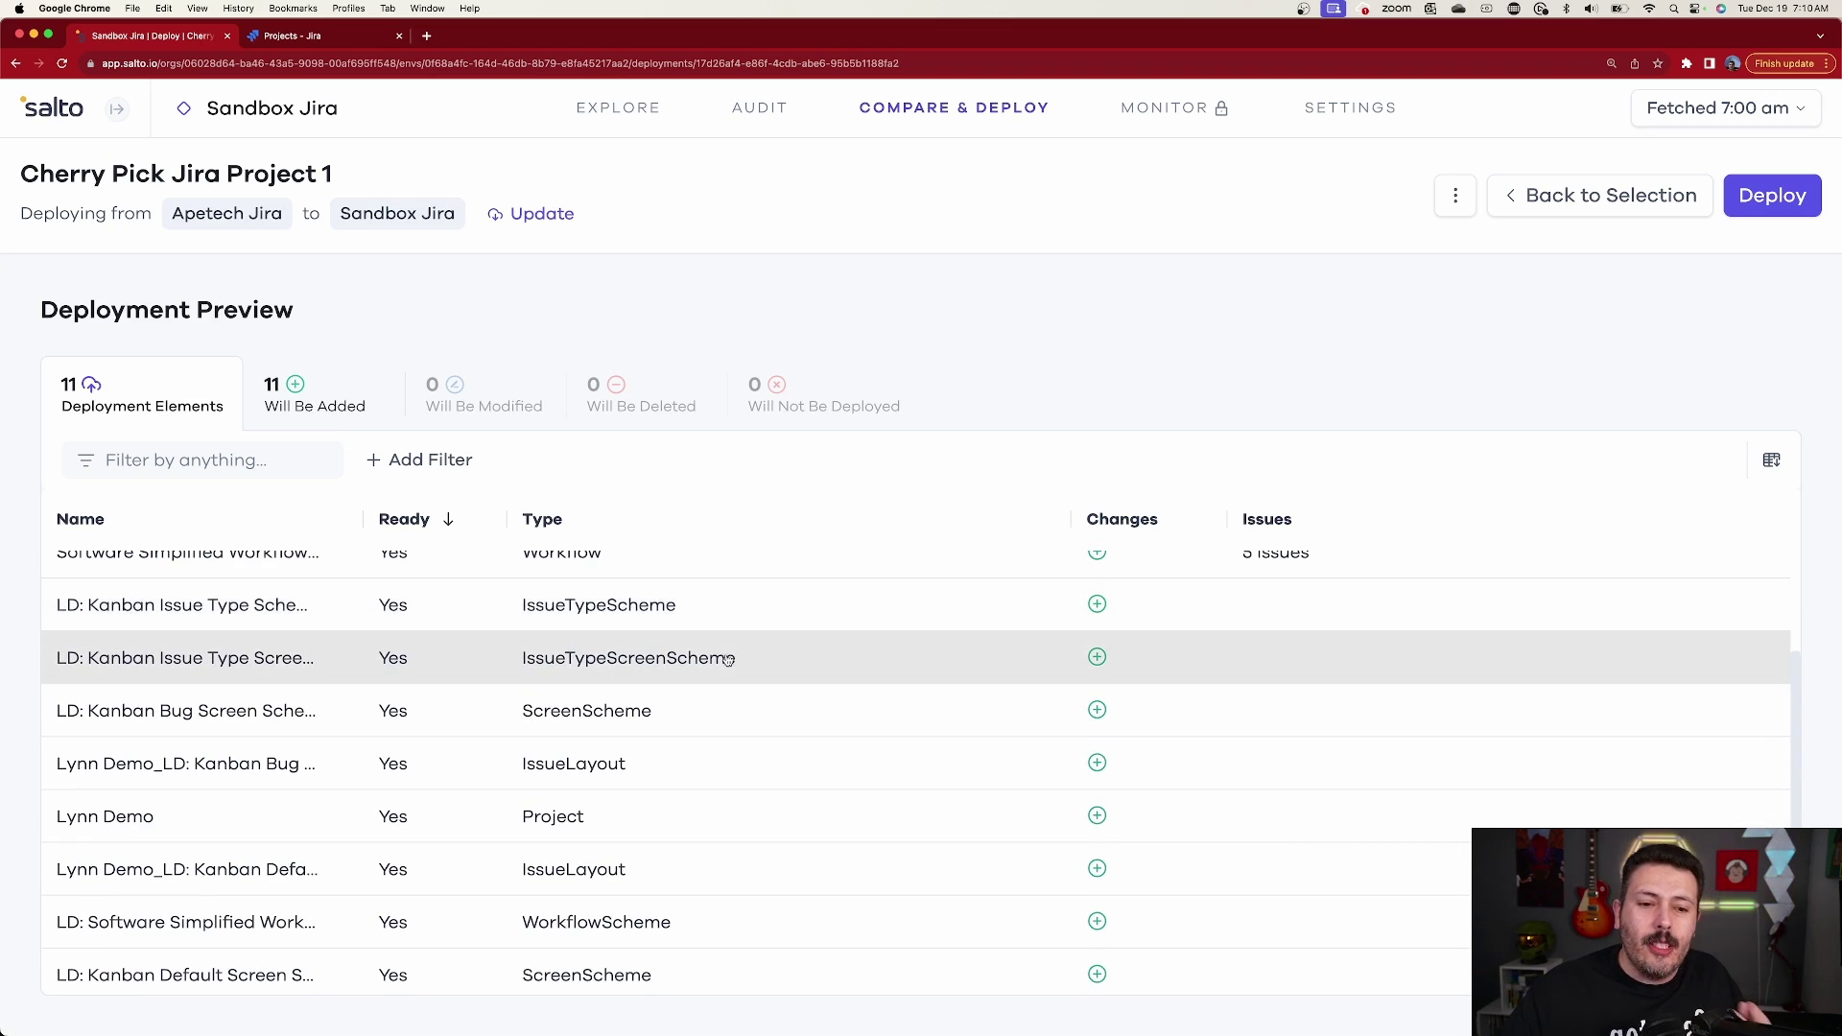
scroll(799, 662, "down", 1)
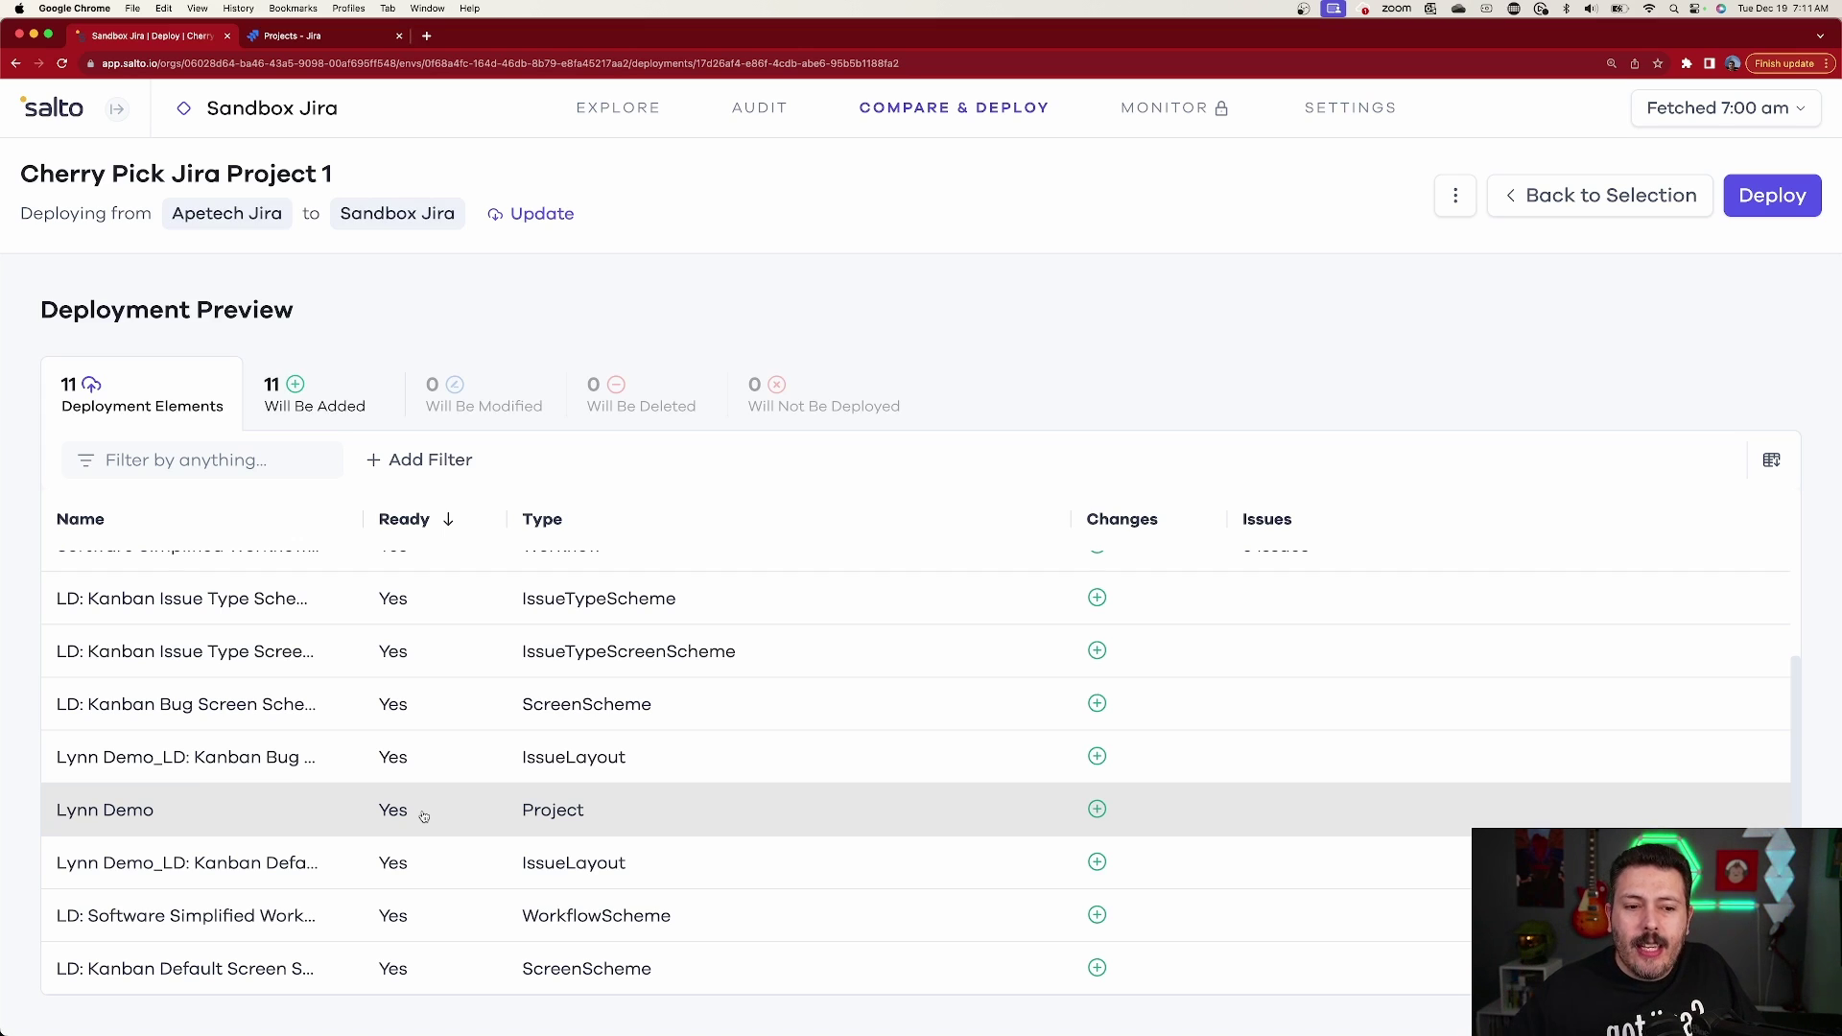
scroll(424, 816, "up", 3)
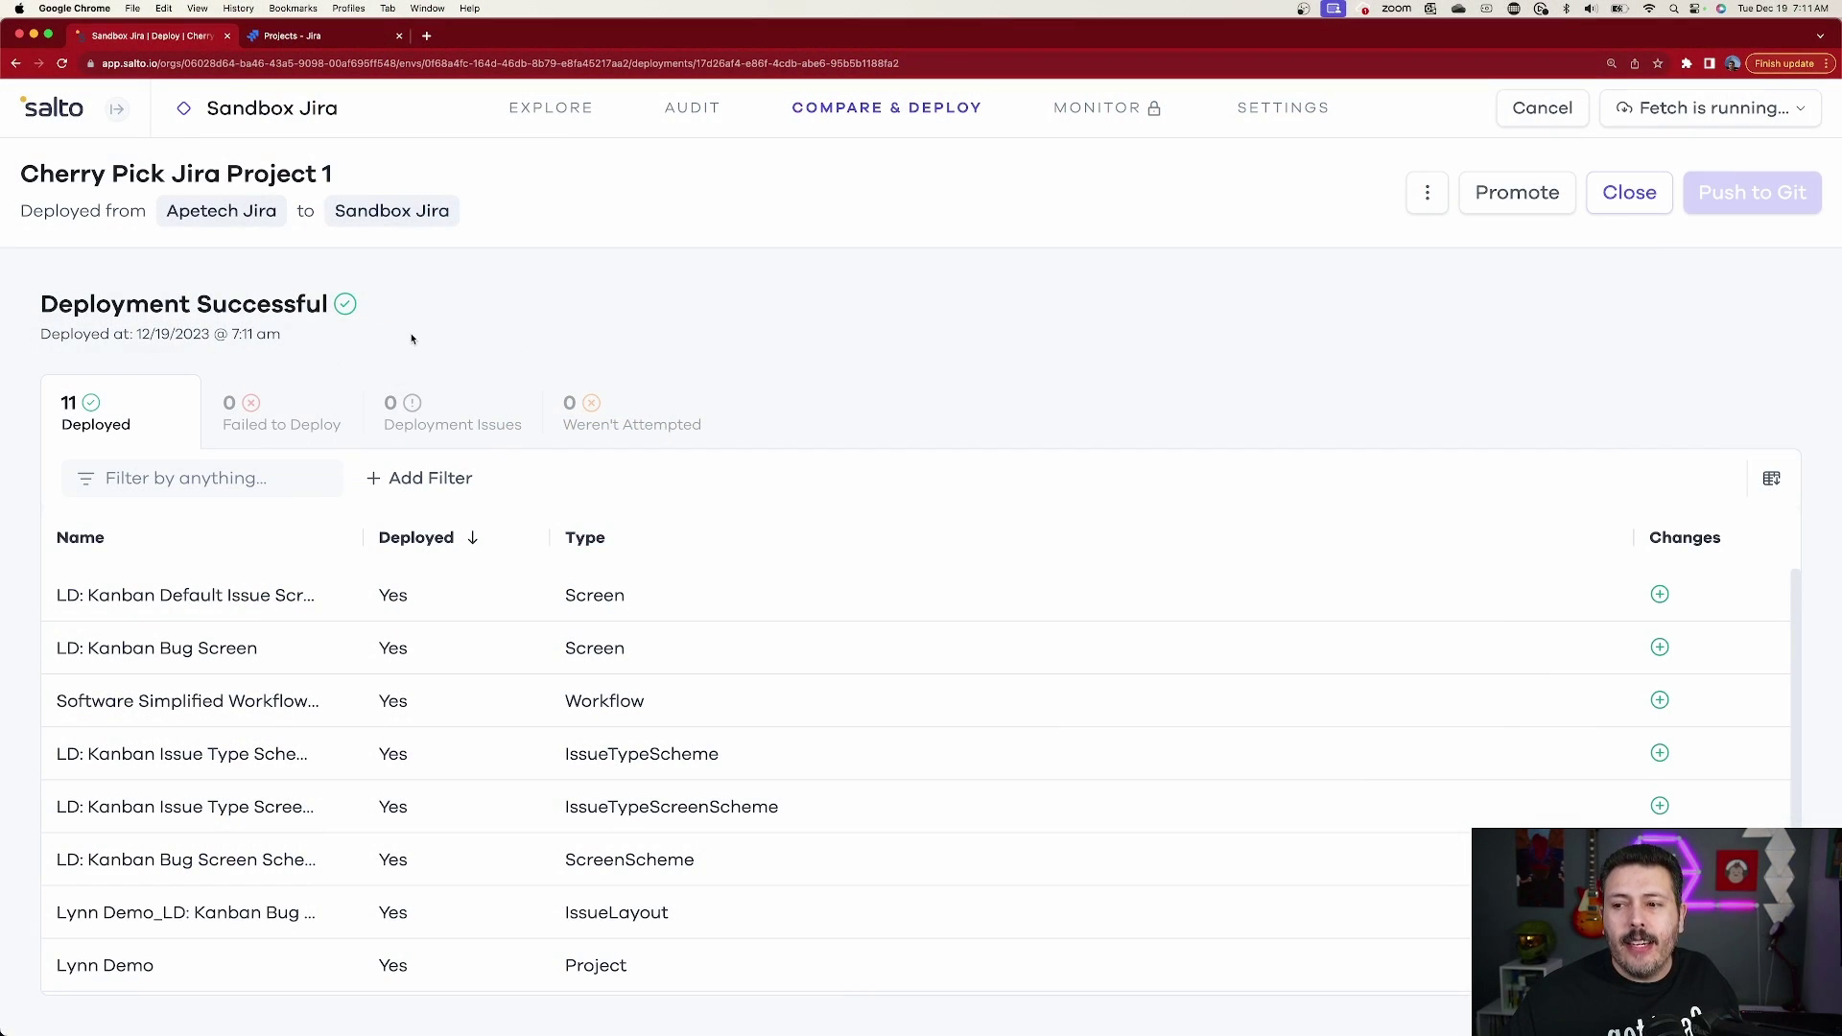
Step: After the 11 elements deploy successfully, return to the Sandbox Jira Projects list
left_click(338, 39)
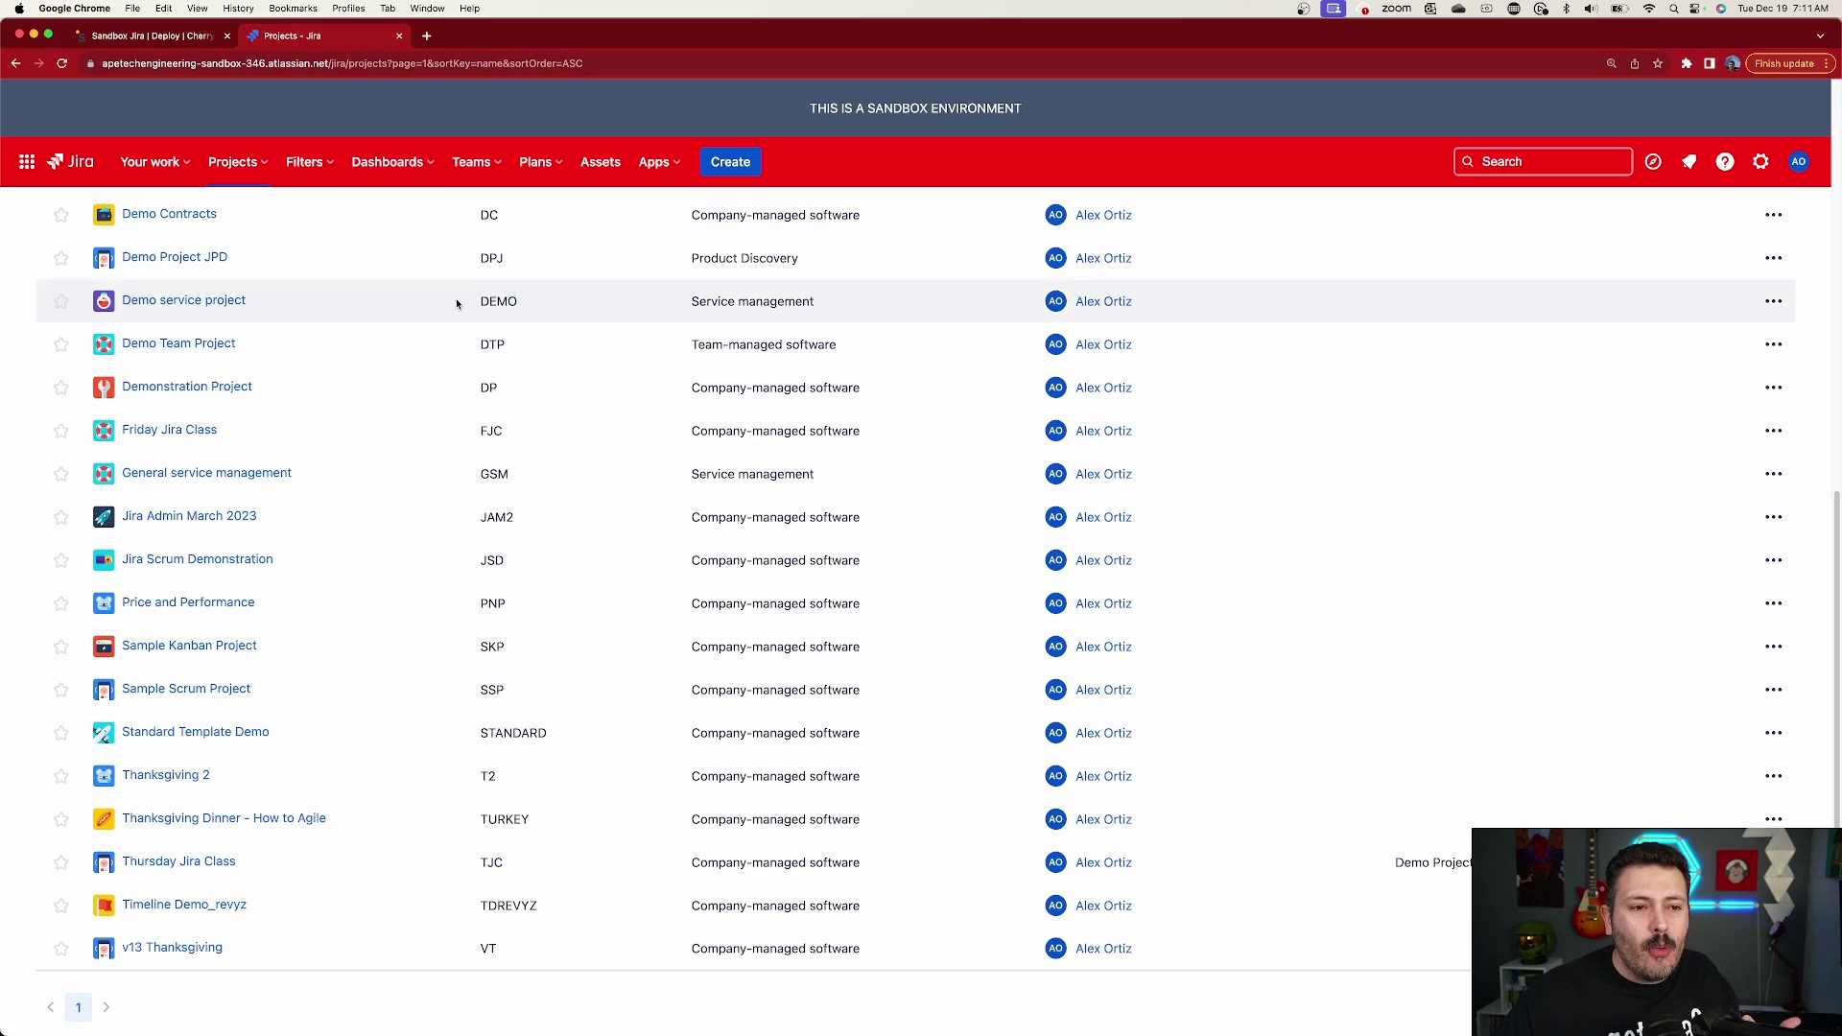
Step: Reload Jira projects, open Lynn Demo, and view its LD: Software Simplified Workflow Scheme diagram
left_click(61, 64)
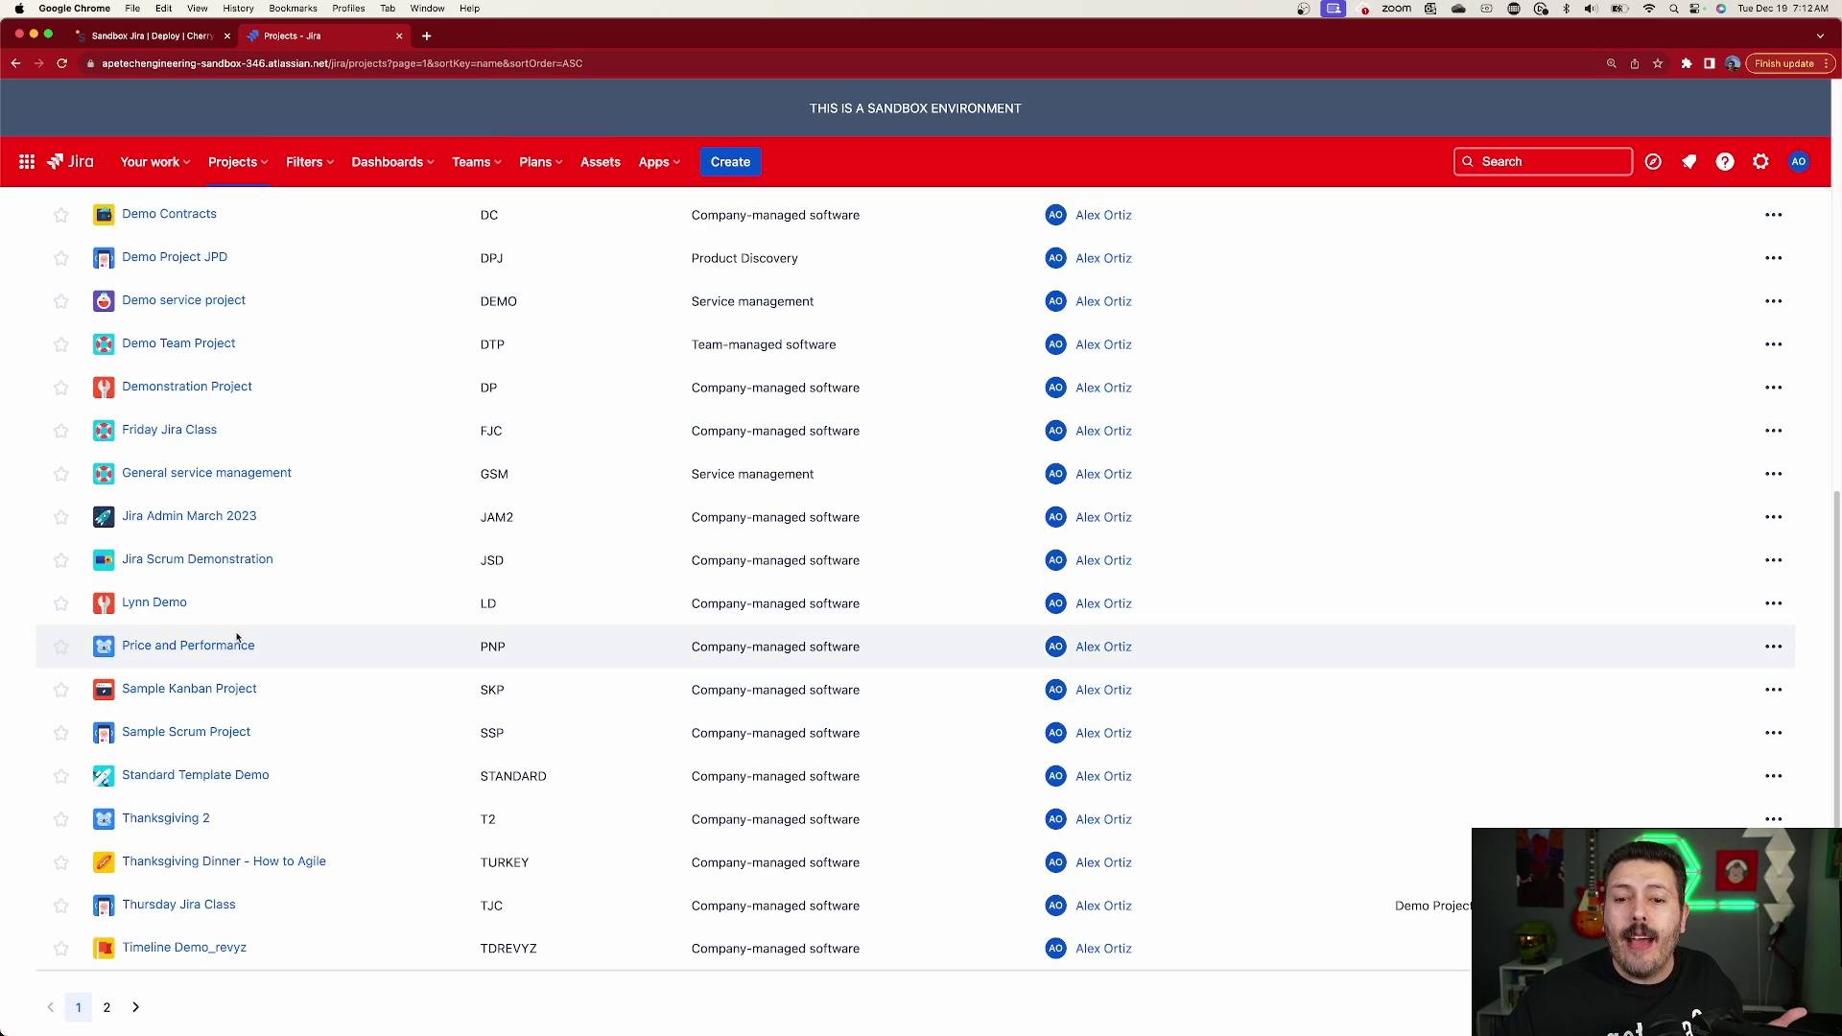
left_click(153, 604)
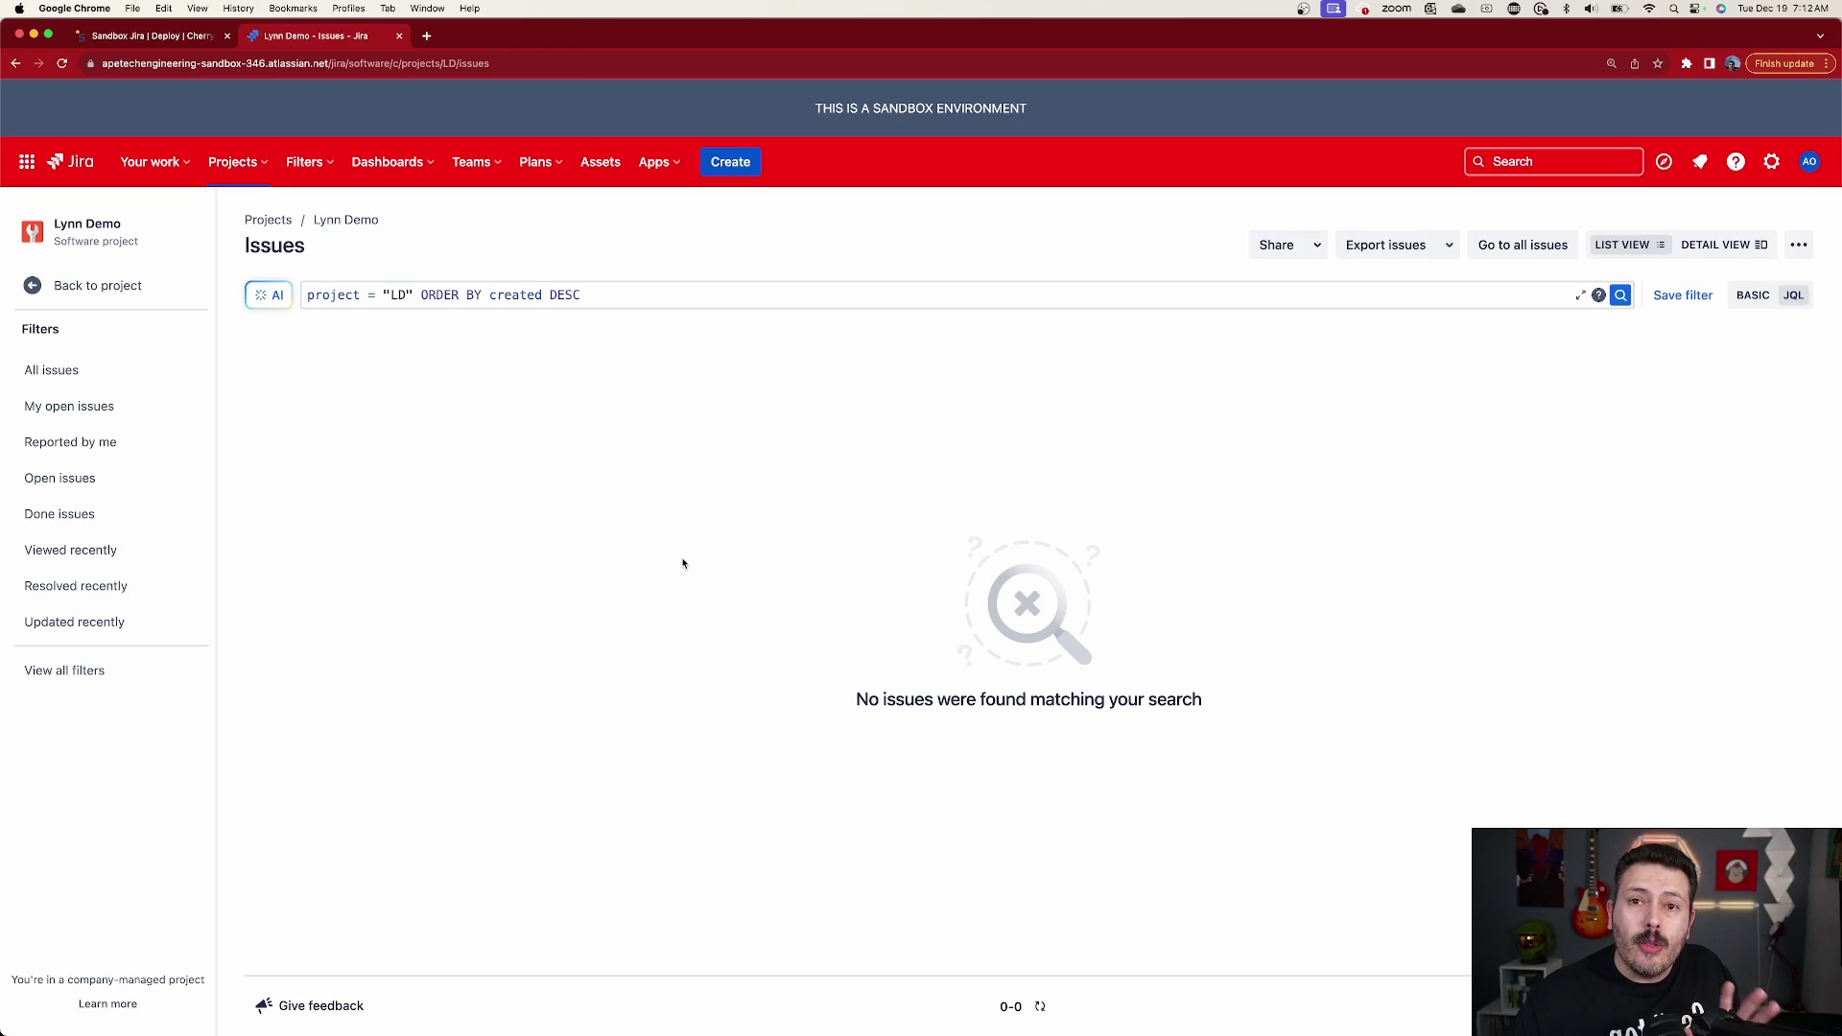
left_click(108, 287)
left_click(102, 678)
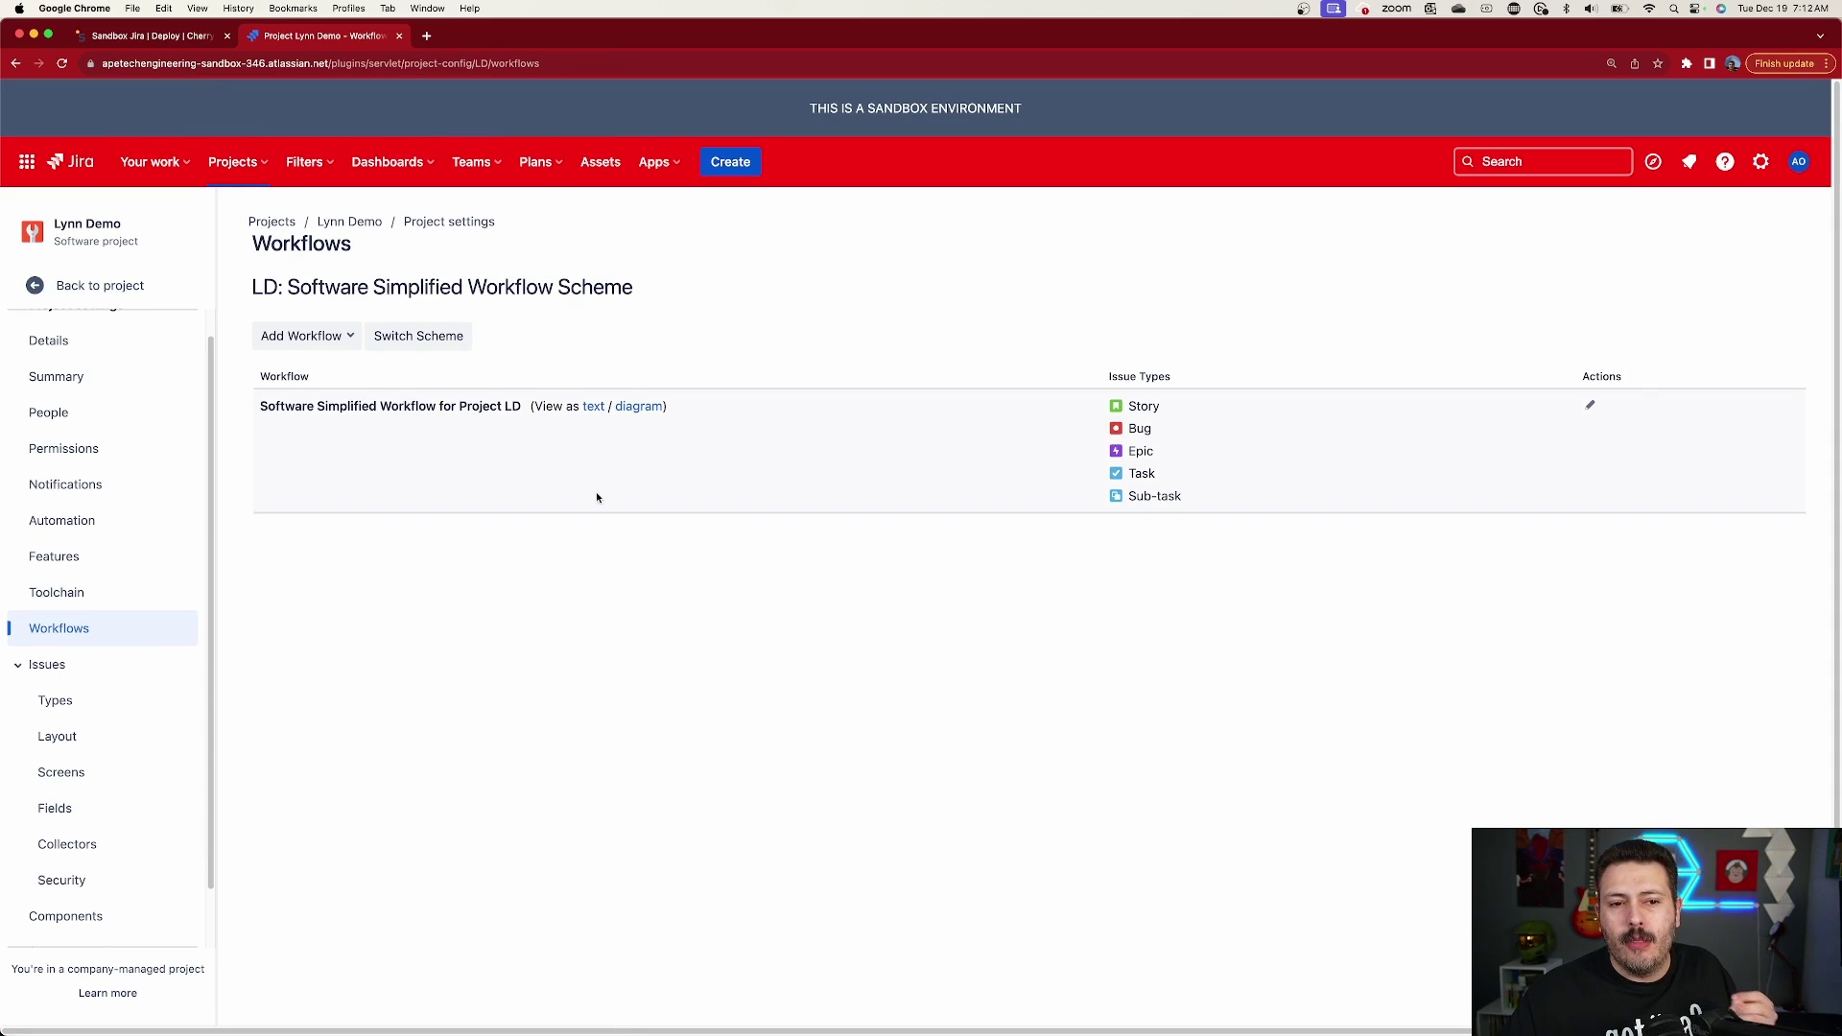
left_click(641, 407)
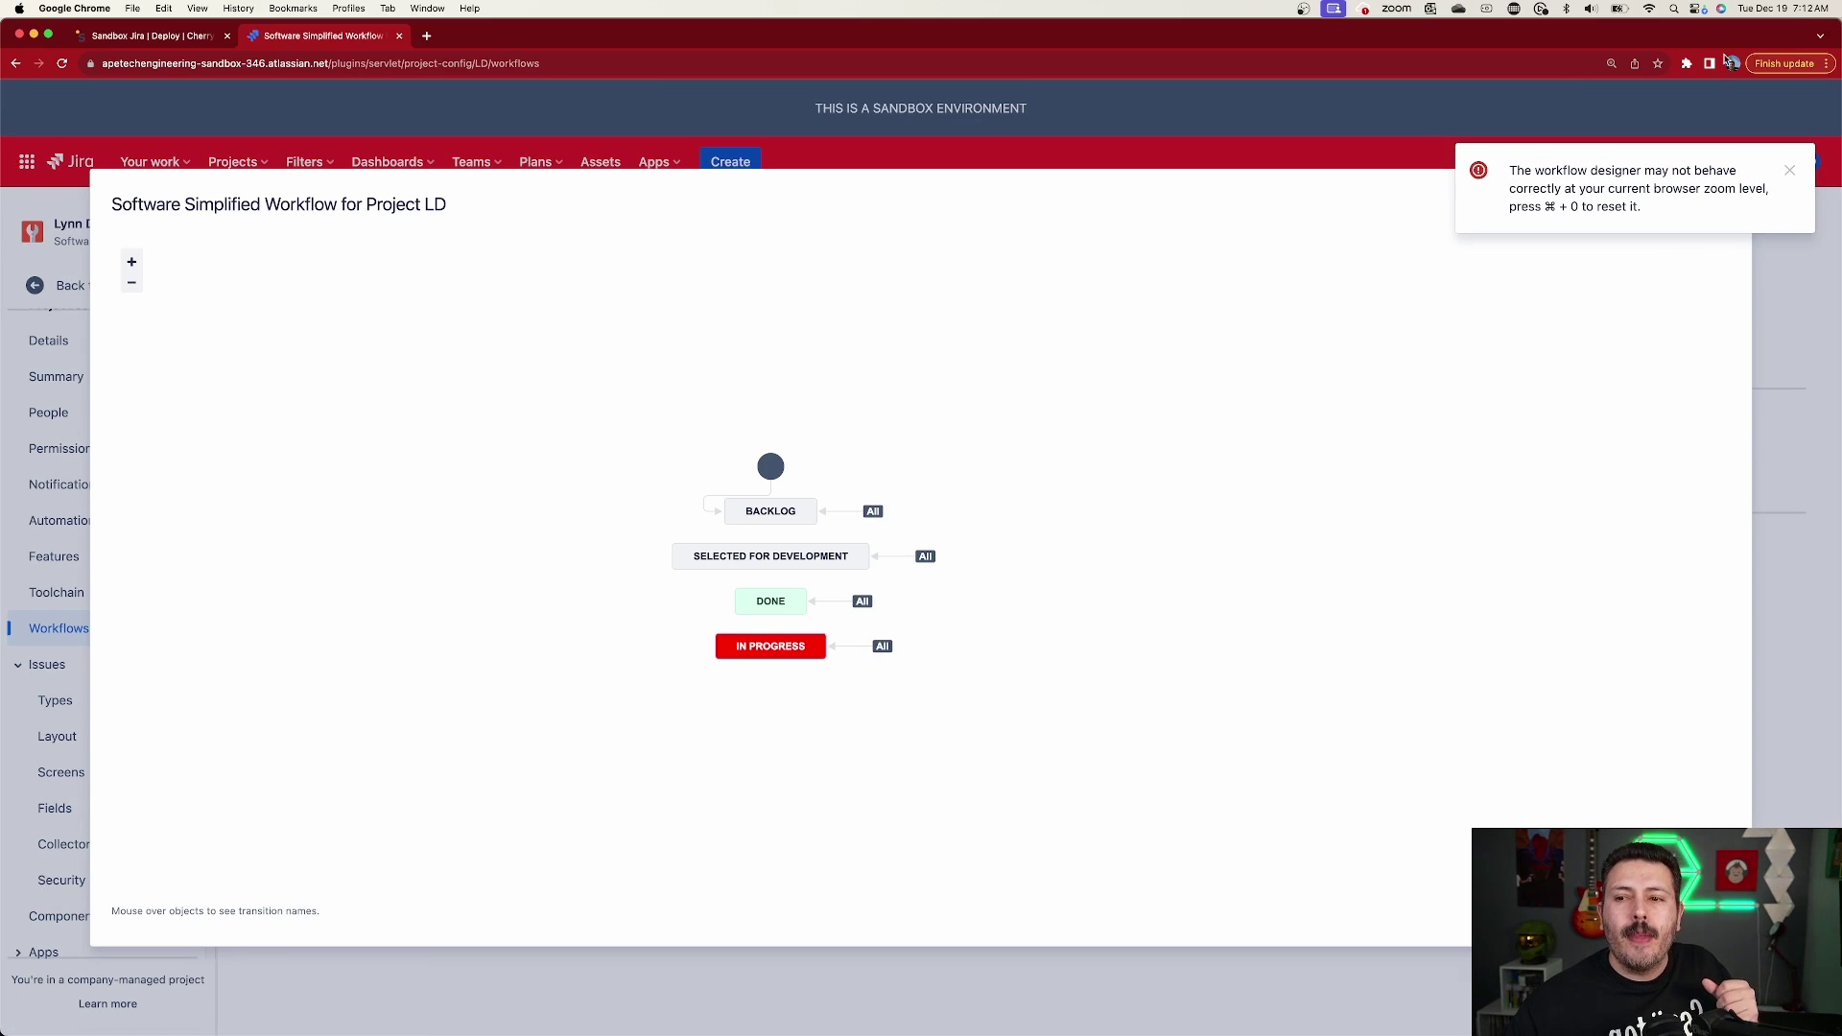
left_click(1788, 172)
key("Escape")
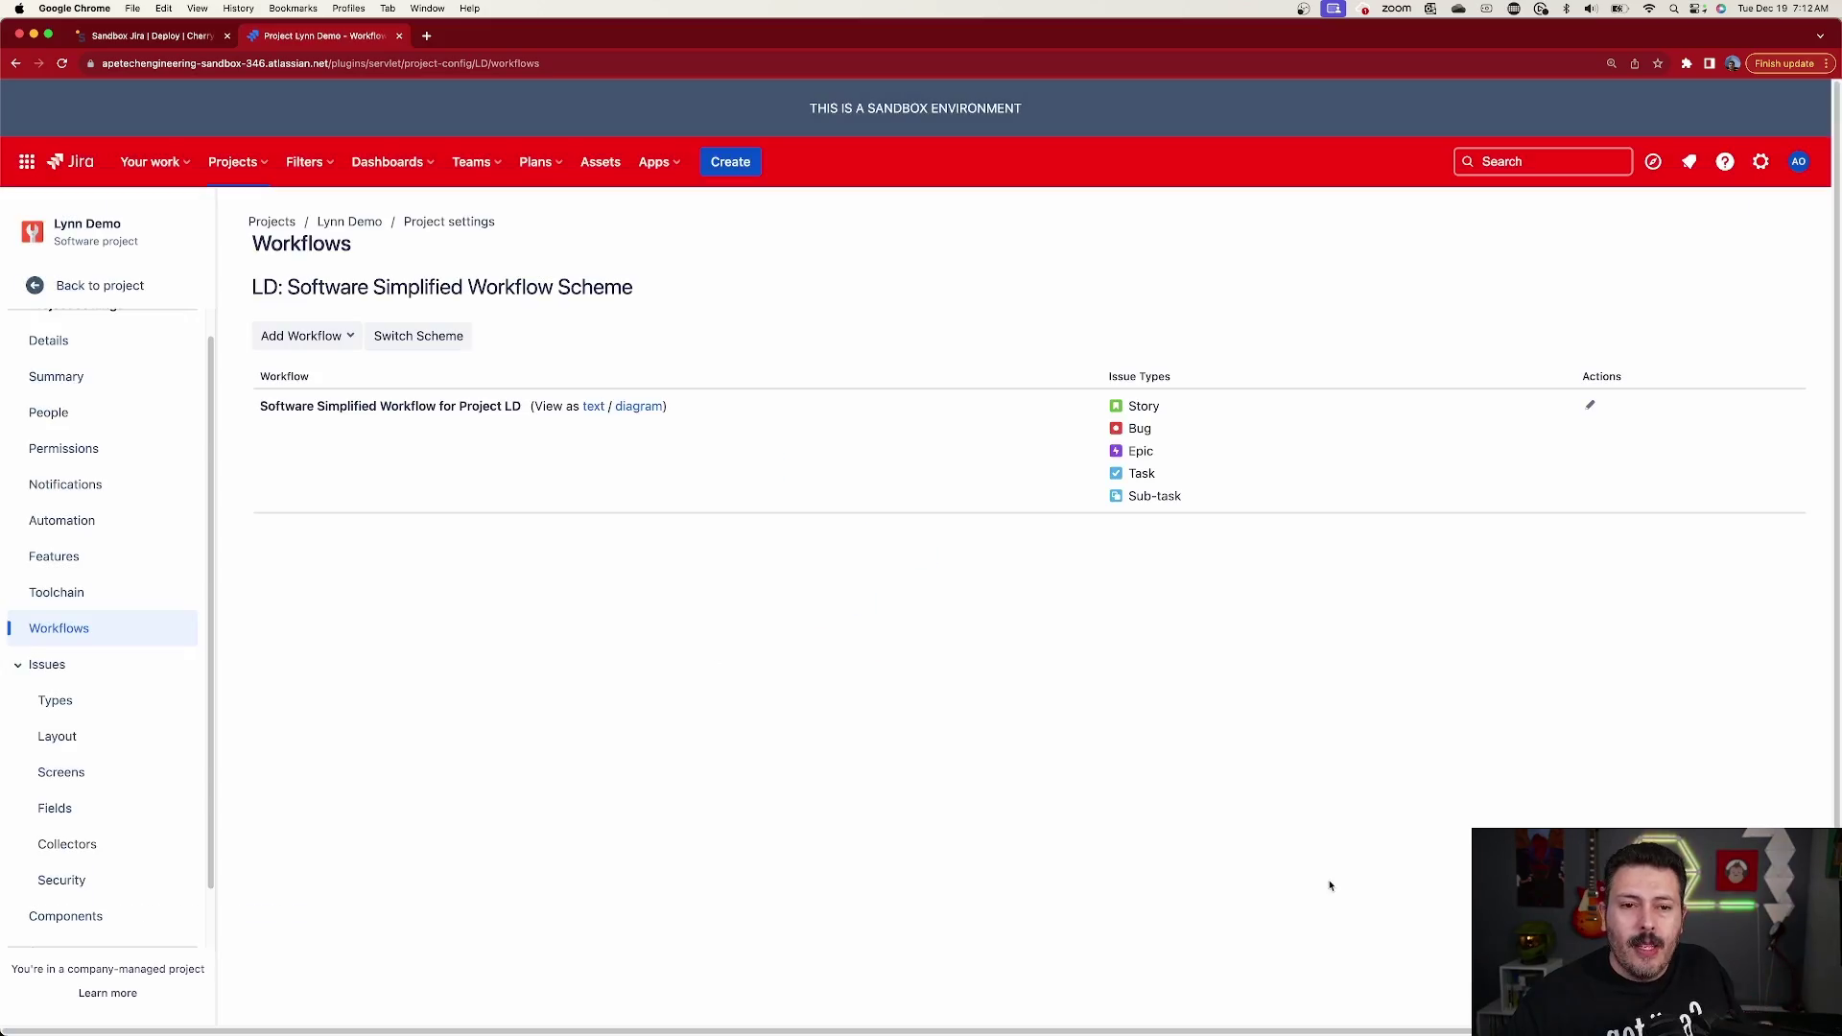